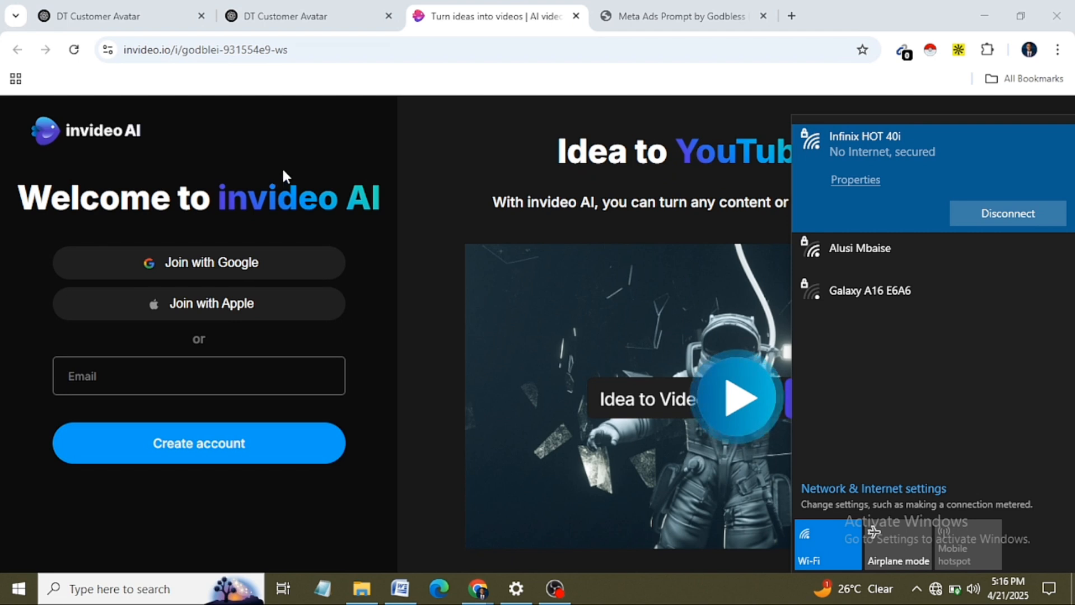
pyautogui.click(380, 301)
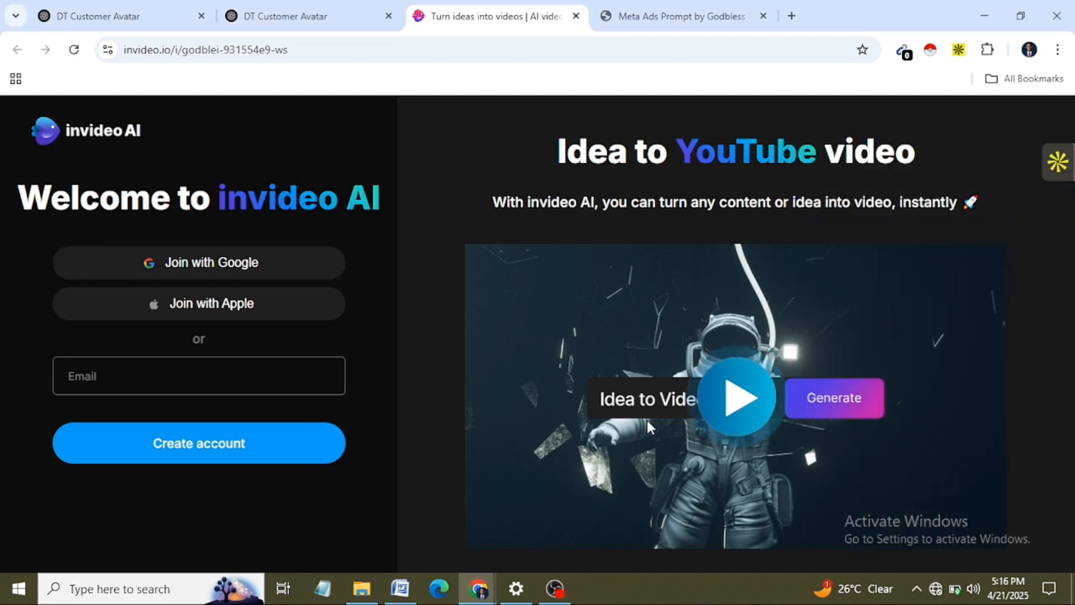
pyautogui.click(933, 589)
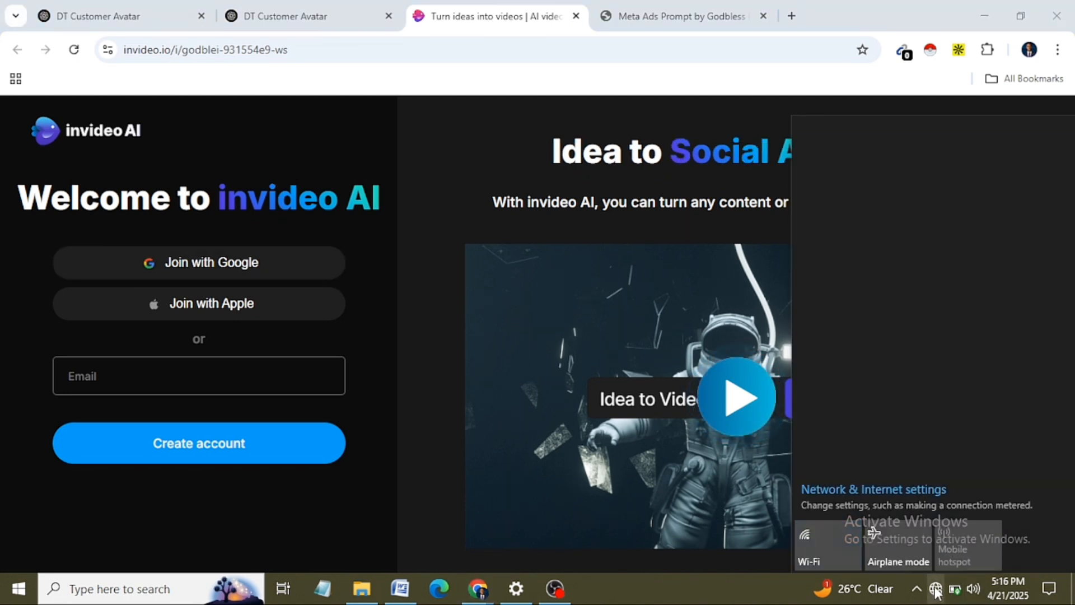
pyautogui.moveTo(492, 201); pyautogui.dragTo(902, 218)
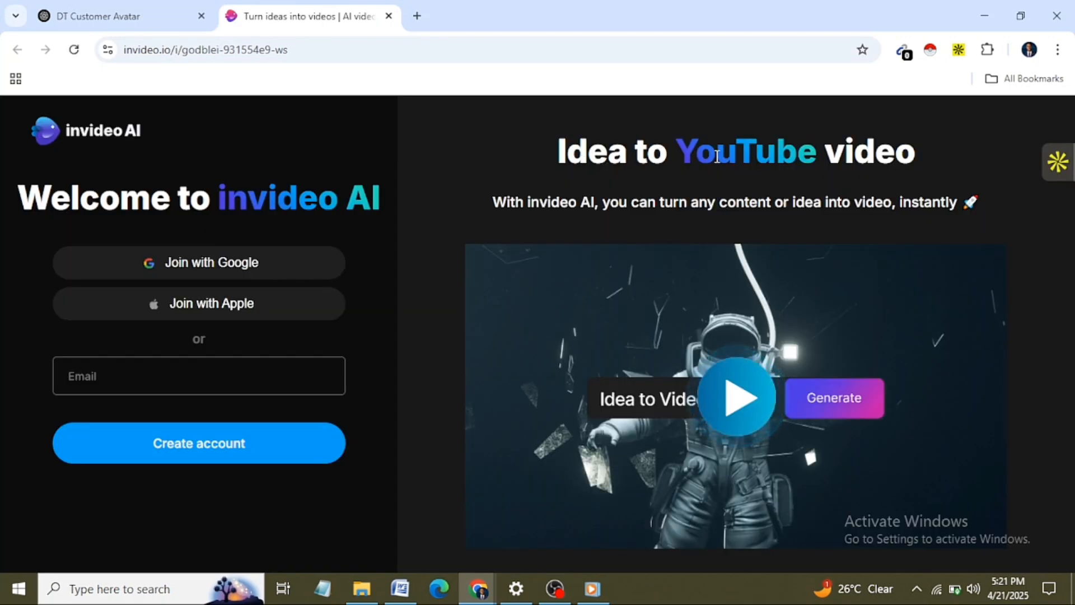
pyautogui.moveTo(676, 158); pyautogui.dragTo(943, 152)
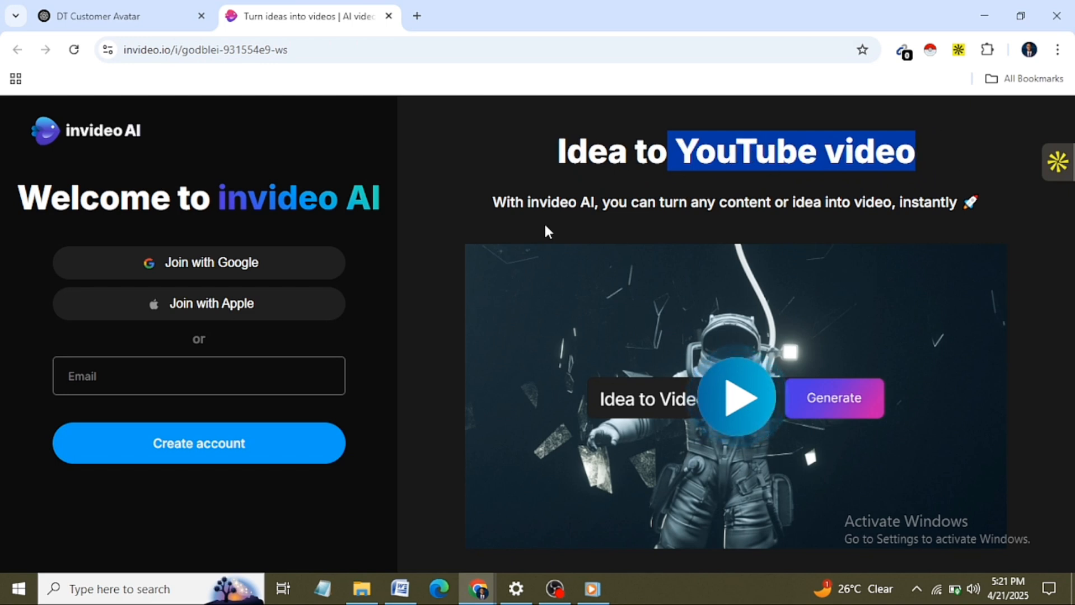
pyautogui.click(494, 203)
pyautogui.moveTo(495, 203); pyautogui.dragTo(1007, 210)
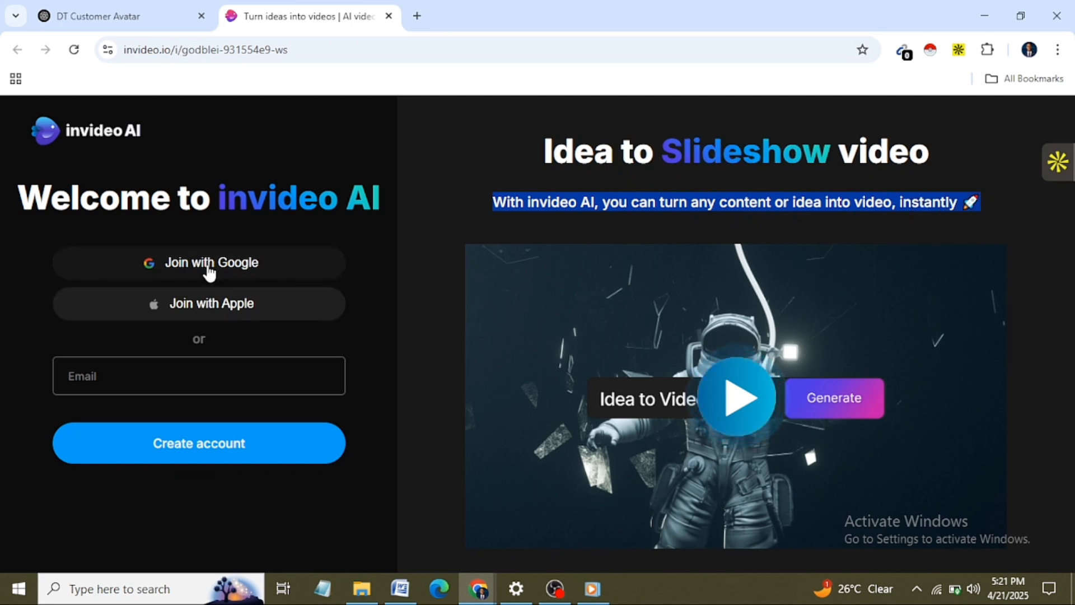
# Step: Join invideo AI with the existing Google account and approve the sign-in
pyautogui.click(209, 273)
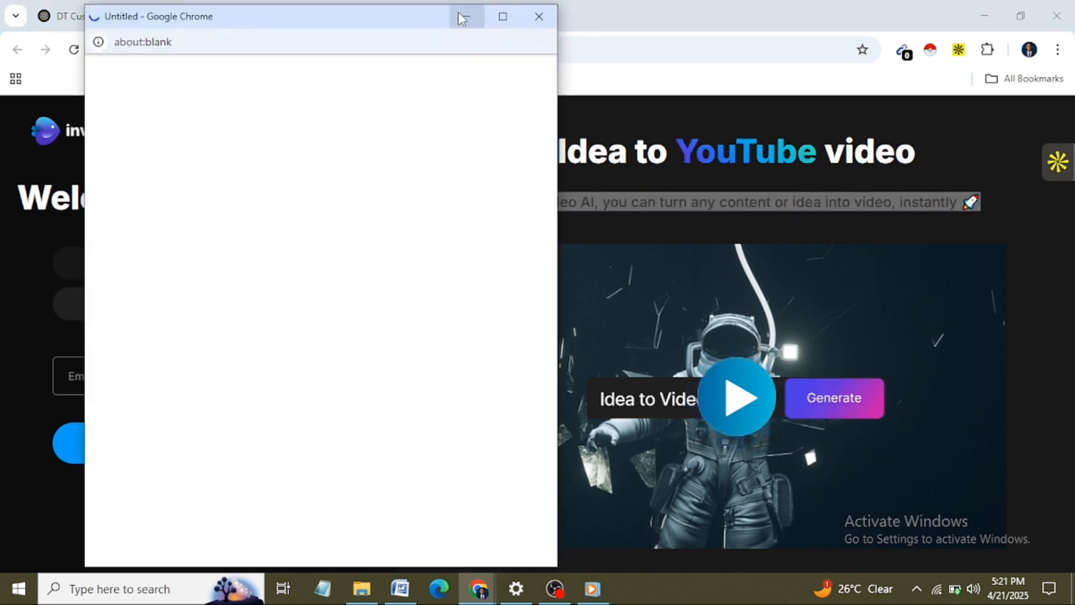
pyautogui.click(463, 18)
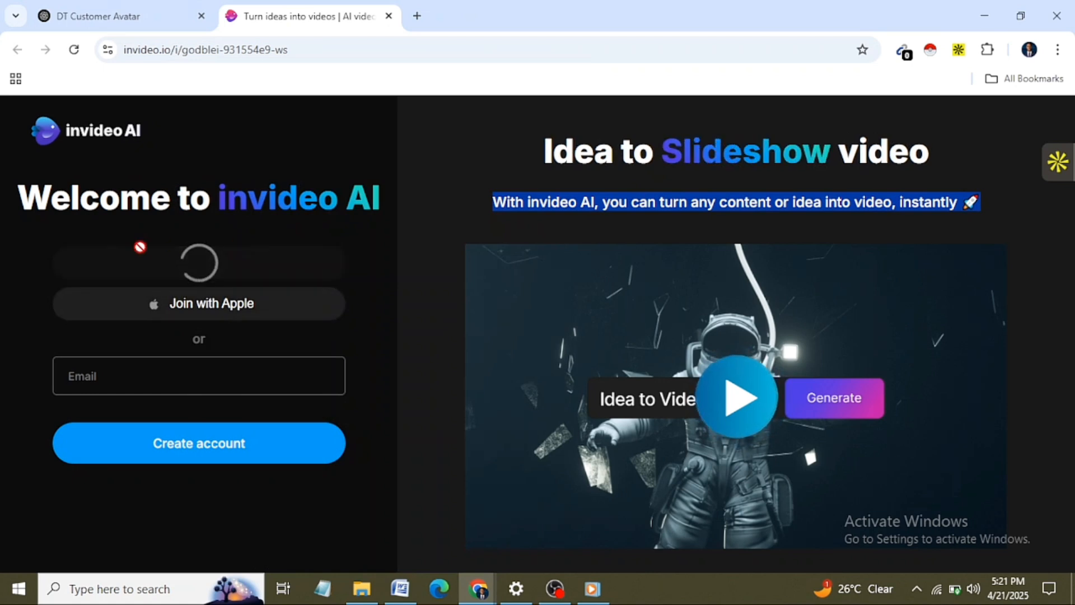
pyautogui.click(171, 378)
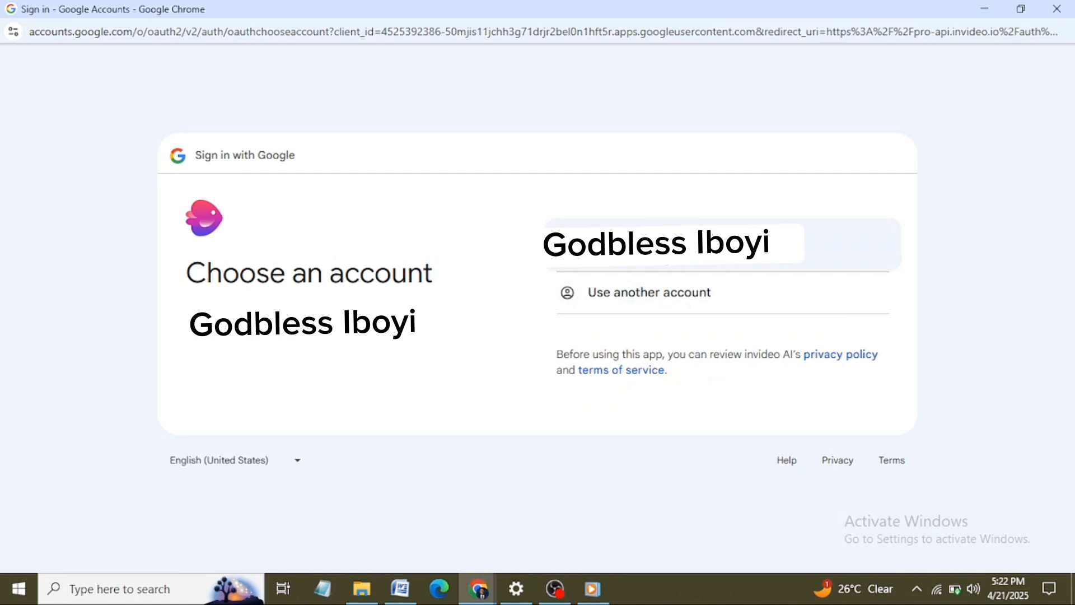
pyautogui.click(667, 253)
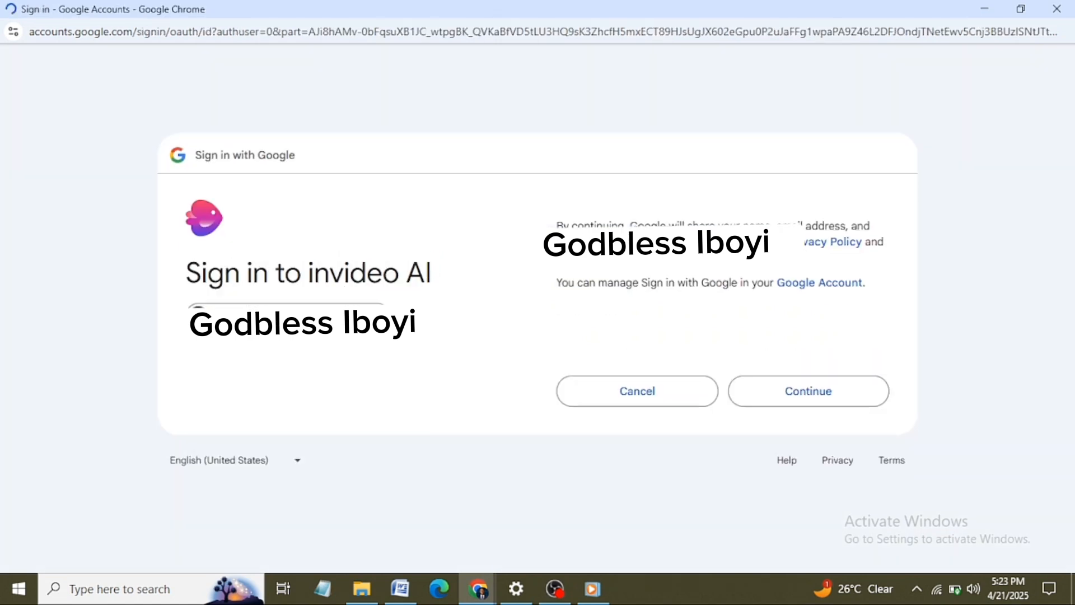
pyautogui.click(795, 403)
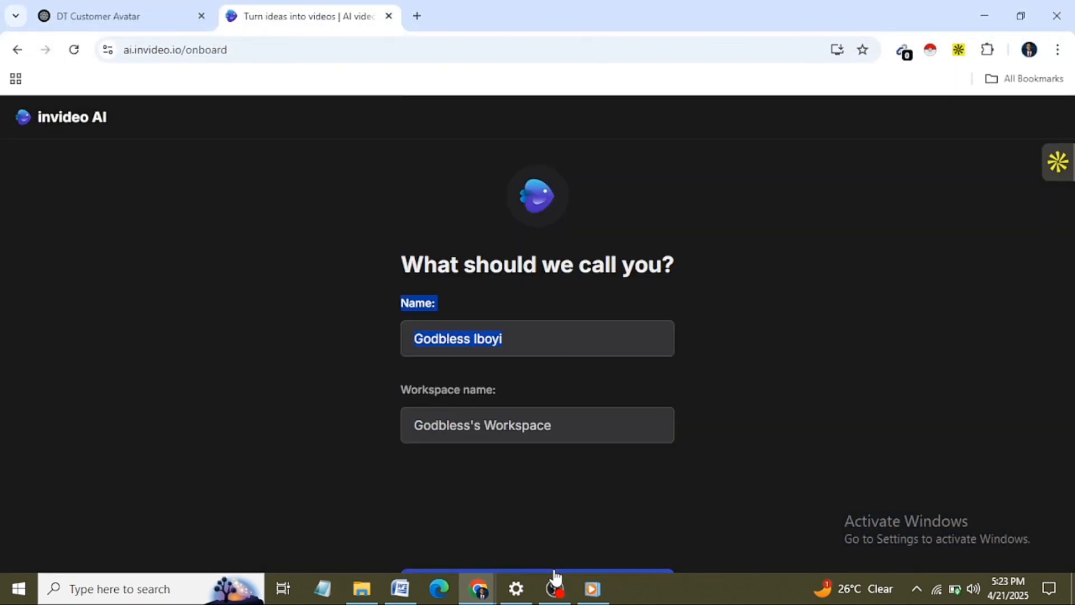
# Step: Accept the suggested name and workspace name, and give YouTube as the way invideo AI was discovered
pyautogui.press('Return')
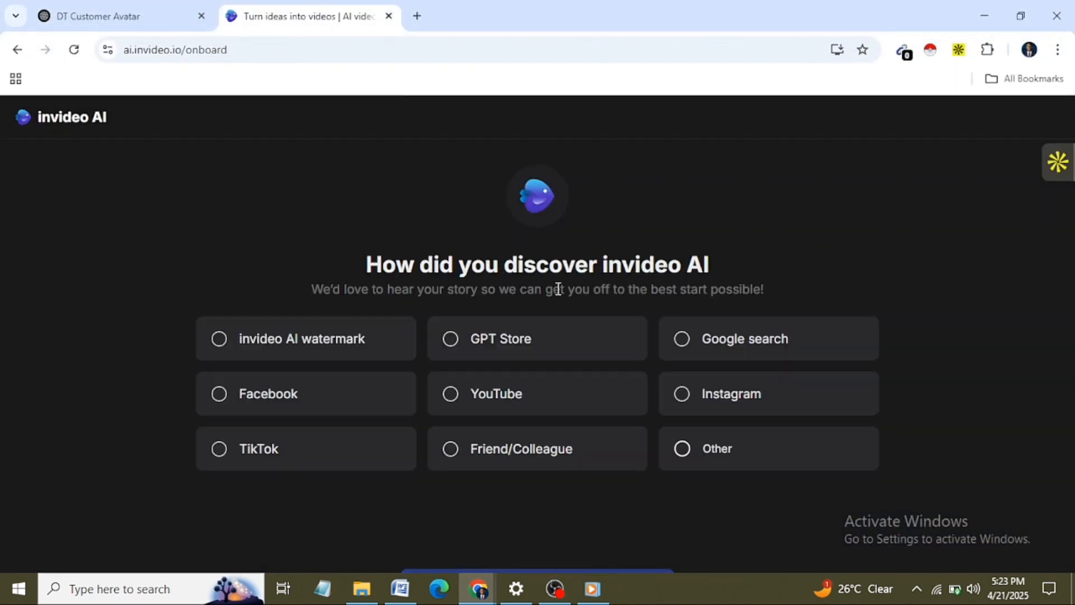
pyautogui.hotkey('ctrl', '-')
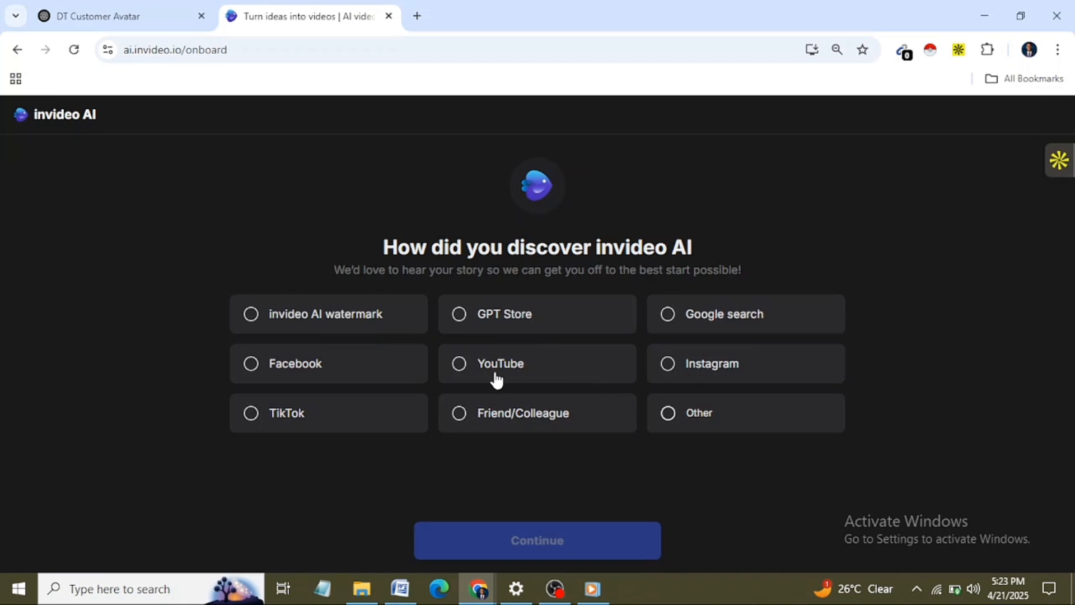
pyautogui.click(458, 371)
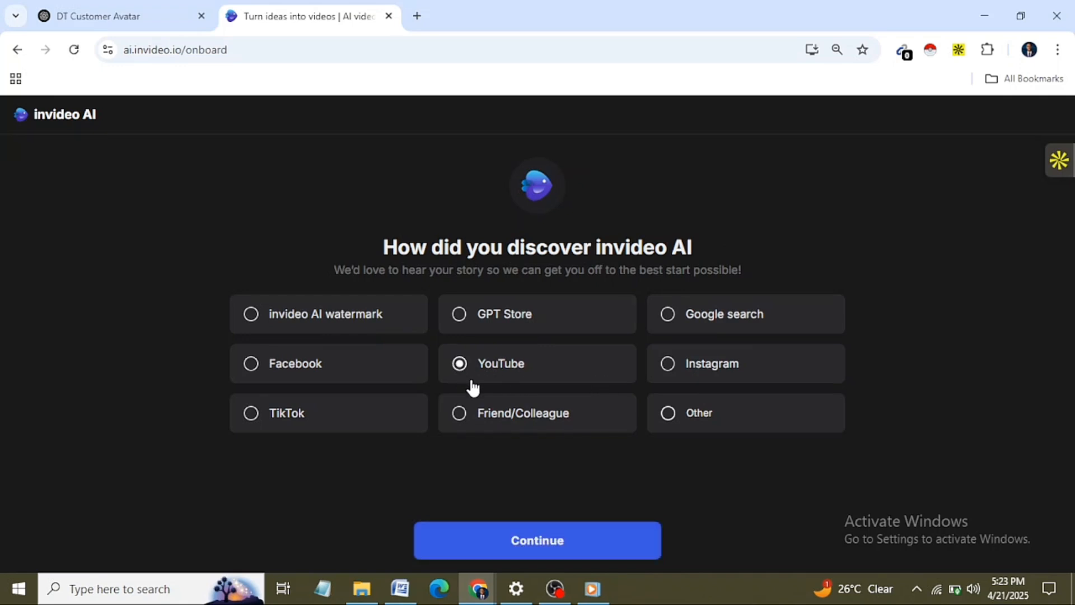
pyautogui.click(528, 542)
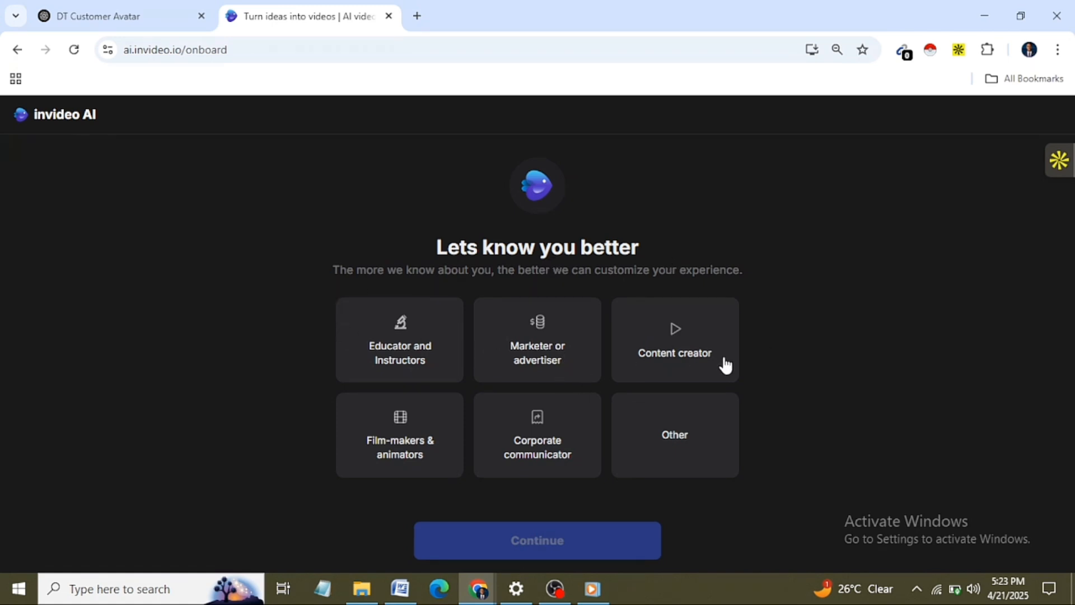
# Step: Choose "Marketer or advertiser" as the role, enter the year of birth and continue to the workspace
pyautogui.click(573, 360)
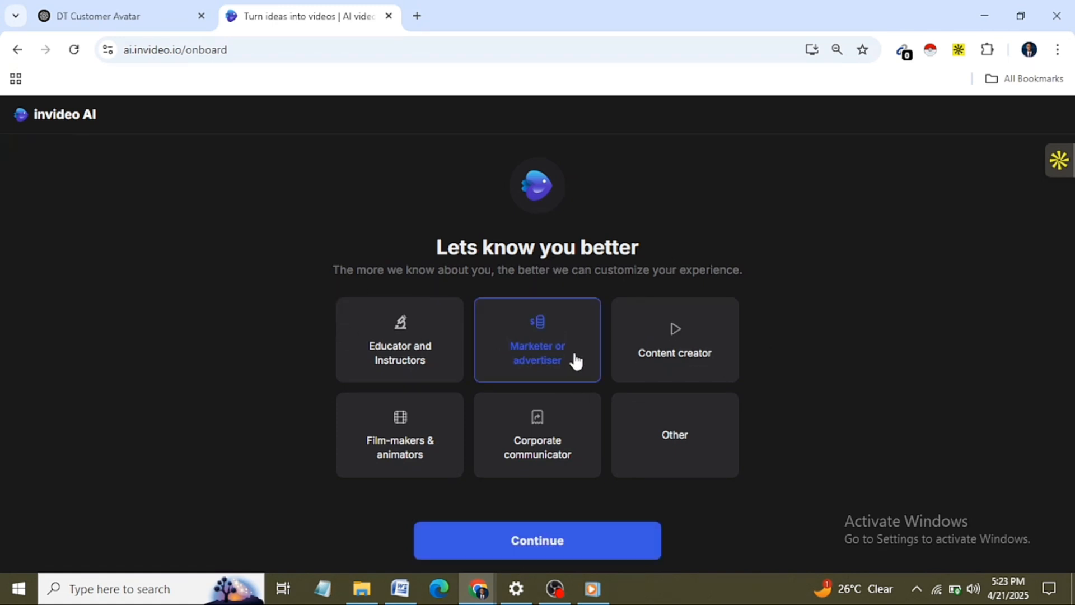
pyautogui.click(523, 545)
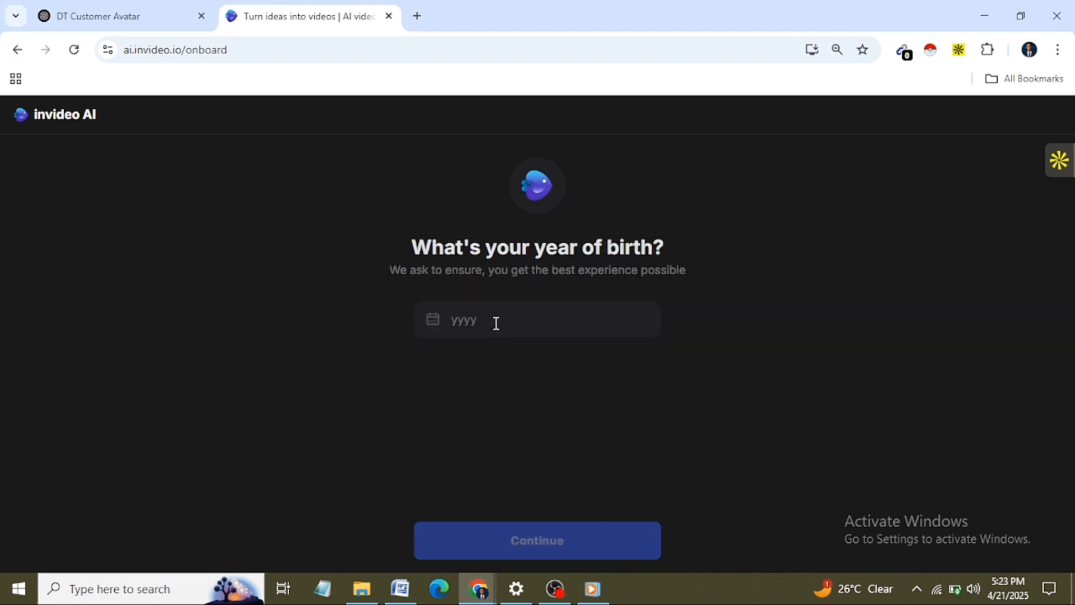
pyautogui.write('2')
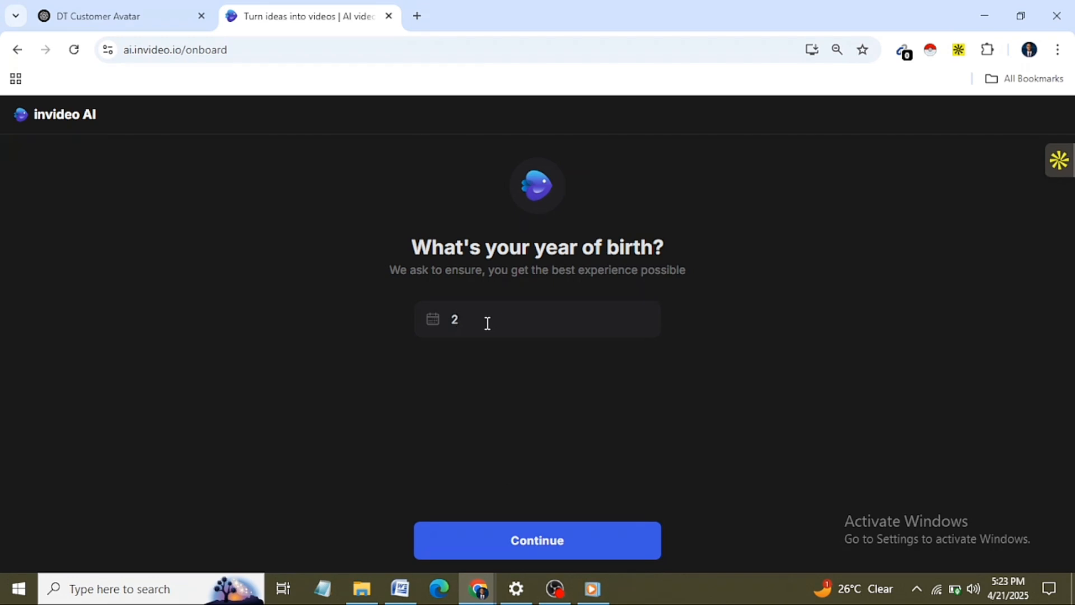
pyautogui.write('000')
pyautogui.click(558, 532)
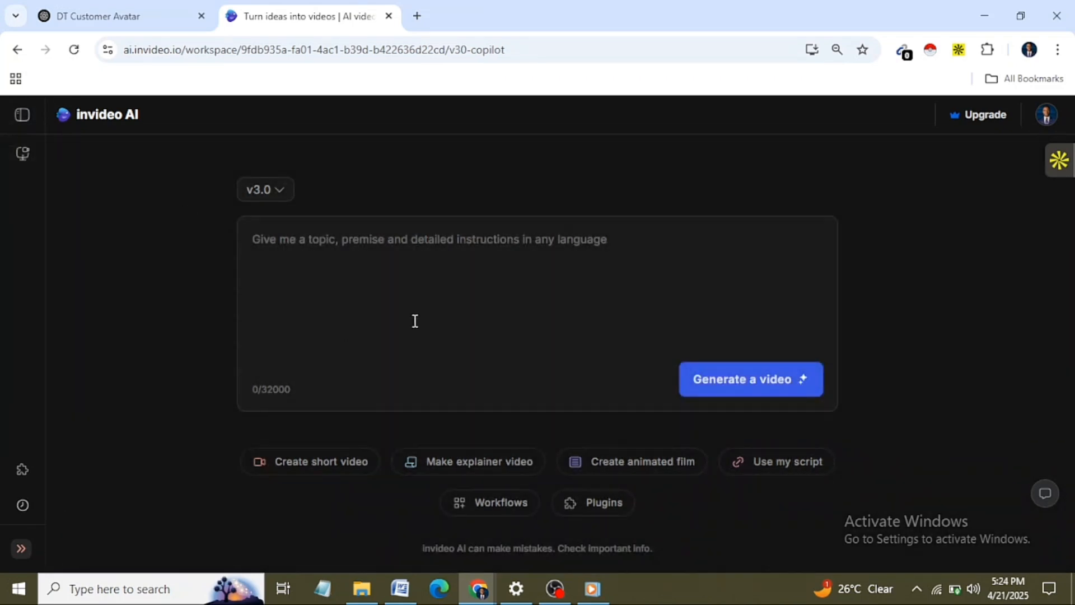
# Step: Select the v3.0 model and open the "Use my script" workflow
pyautogui.click(279, 191)
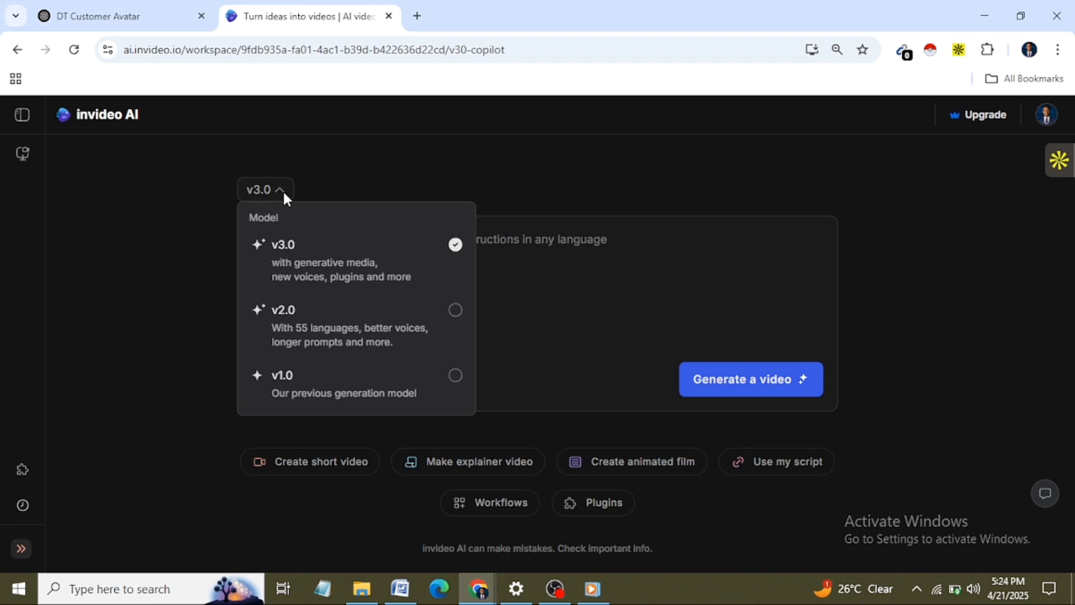
pyautogui.click(460, 252)
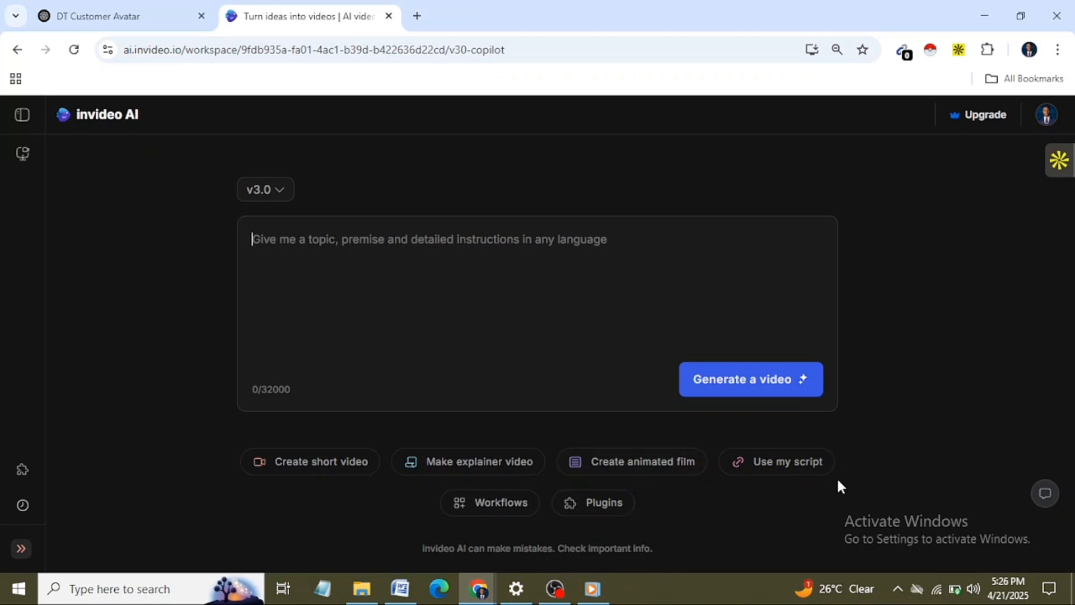
pyautogui.click(783, 470)
# Step: Copy the highlighted ad script from the ChatGPT "DT Customer Avatar" page and paste it as the YouTube video's script
pyautogui.click(107, 14)
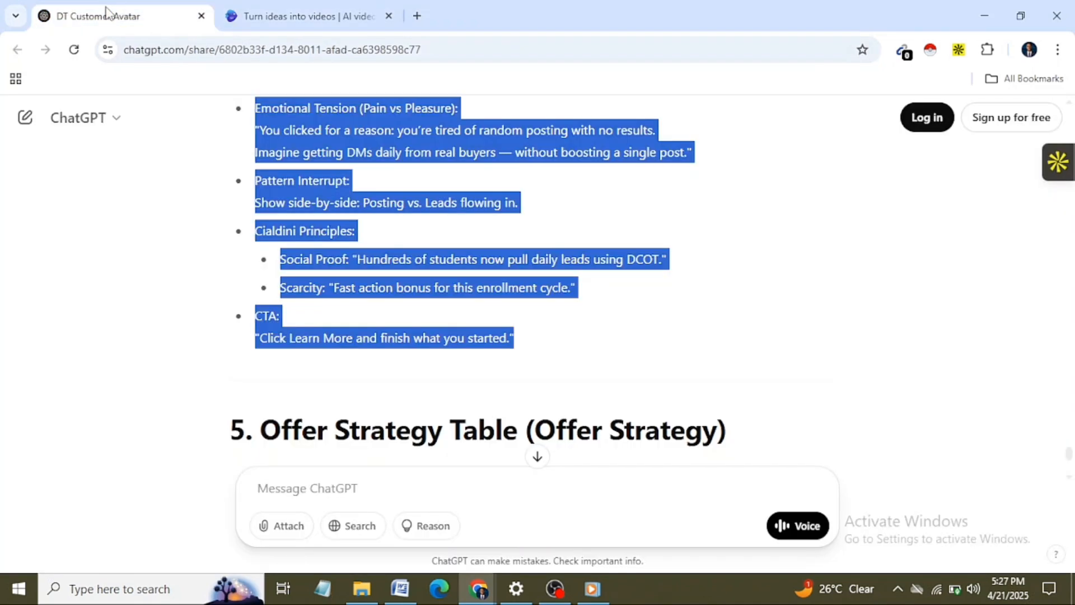
pyautogui.rightClick(311, 158)
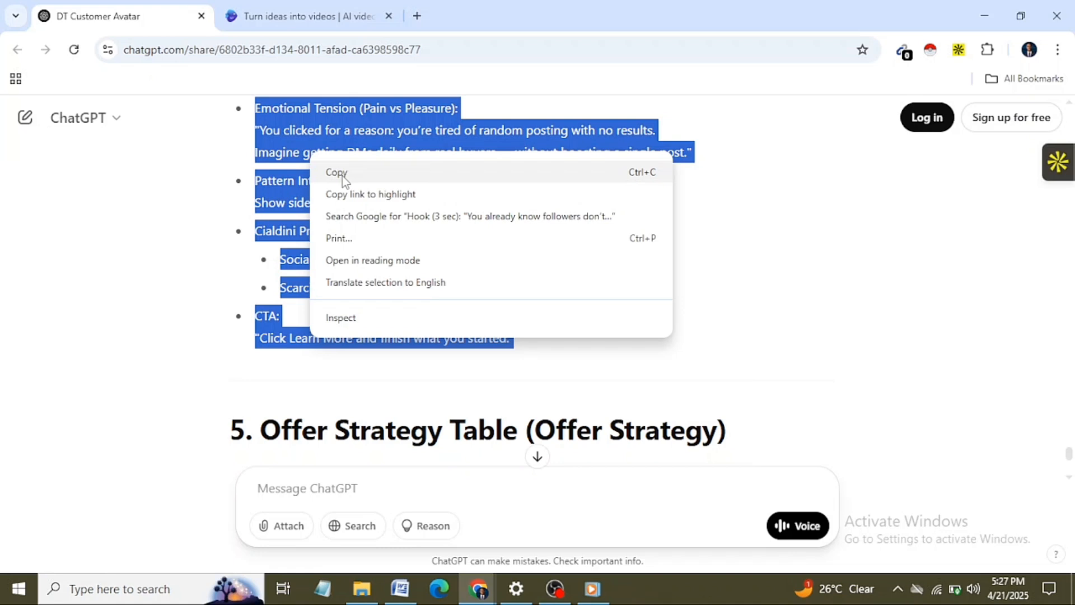
pyautogui.click(341, 173)
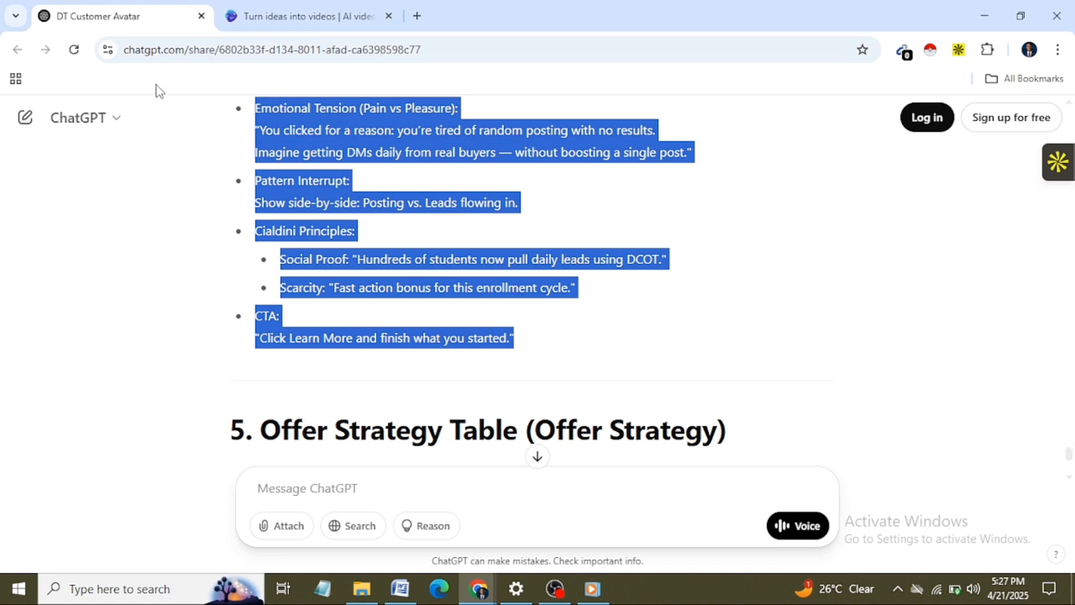
pyautogui.click(297, 17)
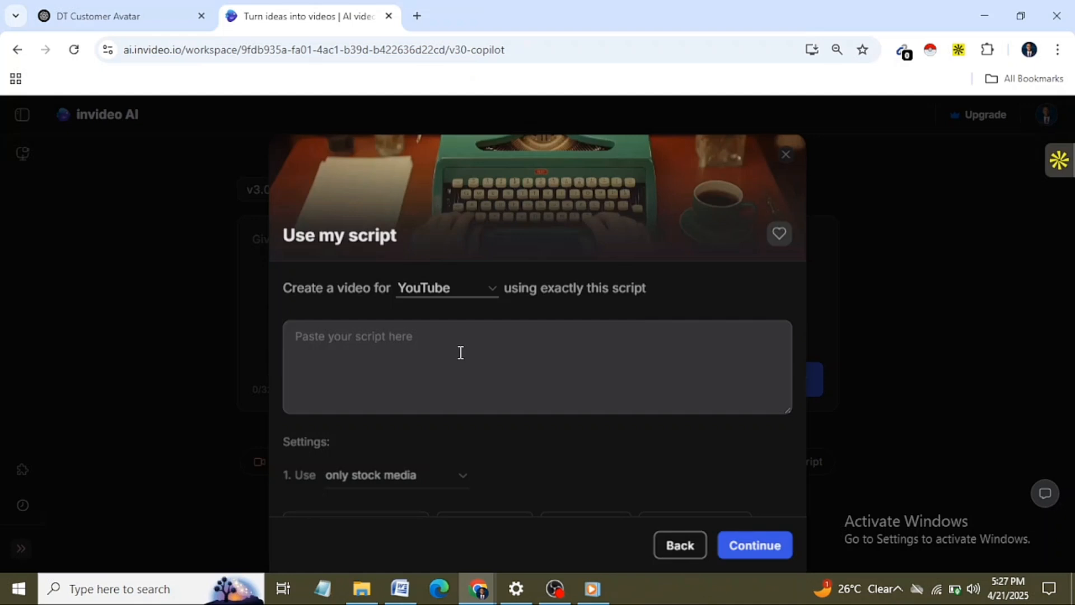
pyautogui.hotkey('ctrl', 'v')
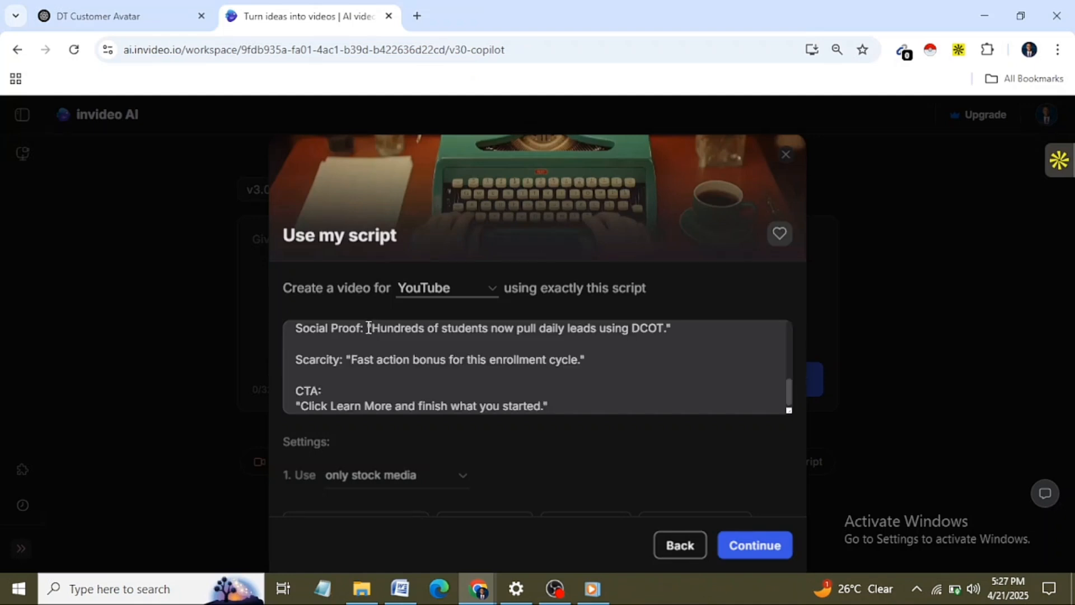
# Step: Remove labels such as "Social Proof:" and "Scarcity:" from the pasted script, and set the media to only generated clips
pyautogui.moveTo(368, 327); pyautogui.dragTo(310, 329)
pyautogui.moveTo(377, 338); pyautogui.dragTo(259, 325)
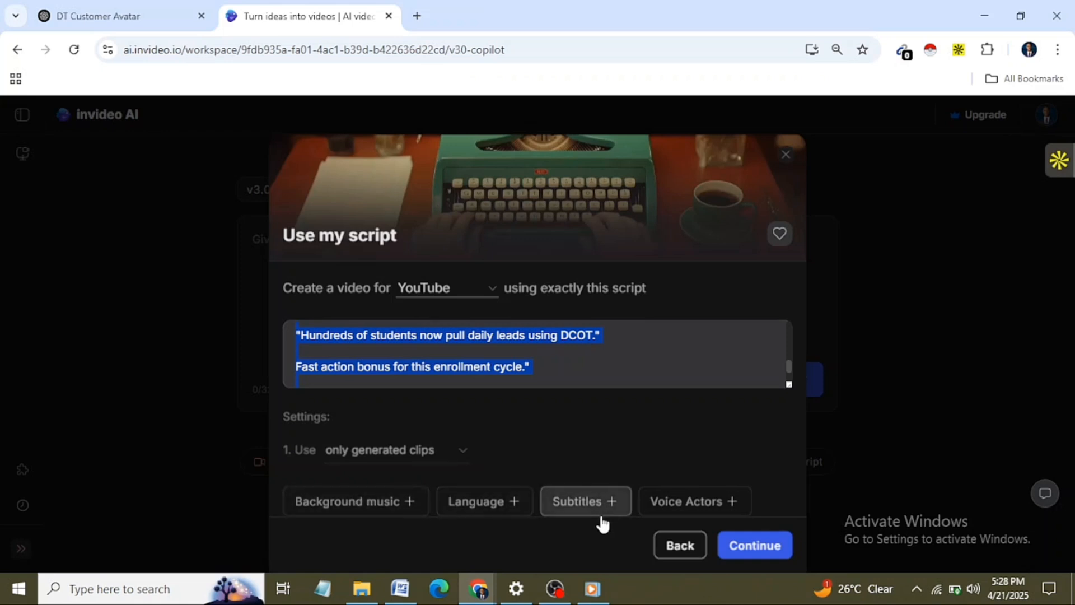
# Step: Add English as the video language, accept the script settings and generate the video from the resulting prompt
pyautogui.click(516, 503)
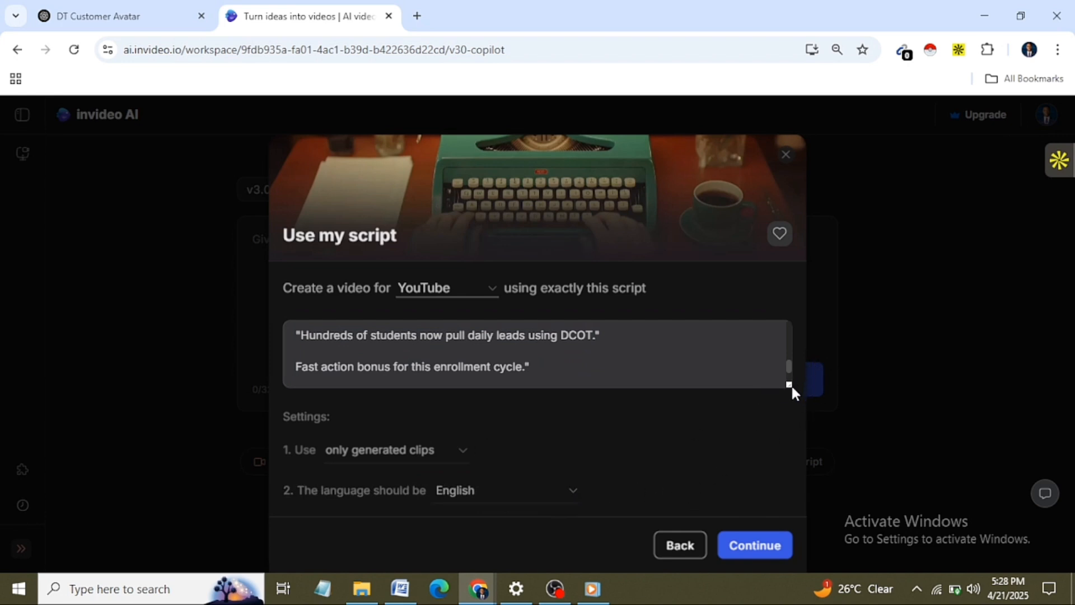
pyautogui.moveTo(791, 384); pyautogui.dragTo(780, 464)
pyautogui.click(665, 491)
pyautogui.click(759, 546)
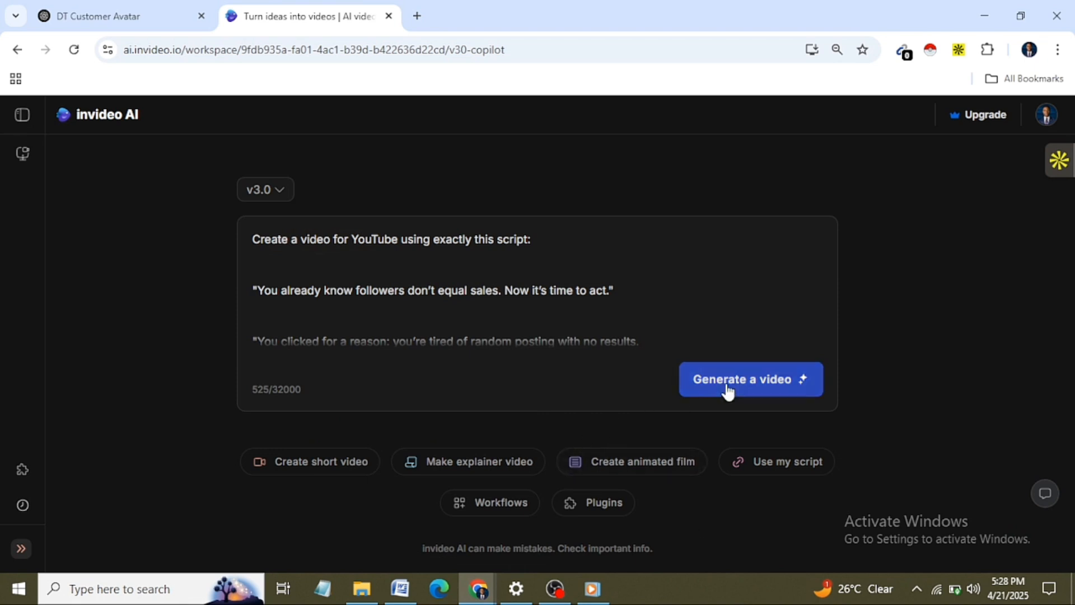
pyautogui.click(763, 385)
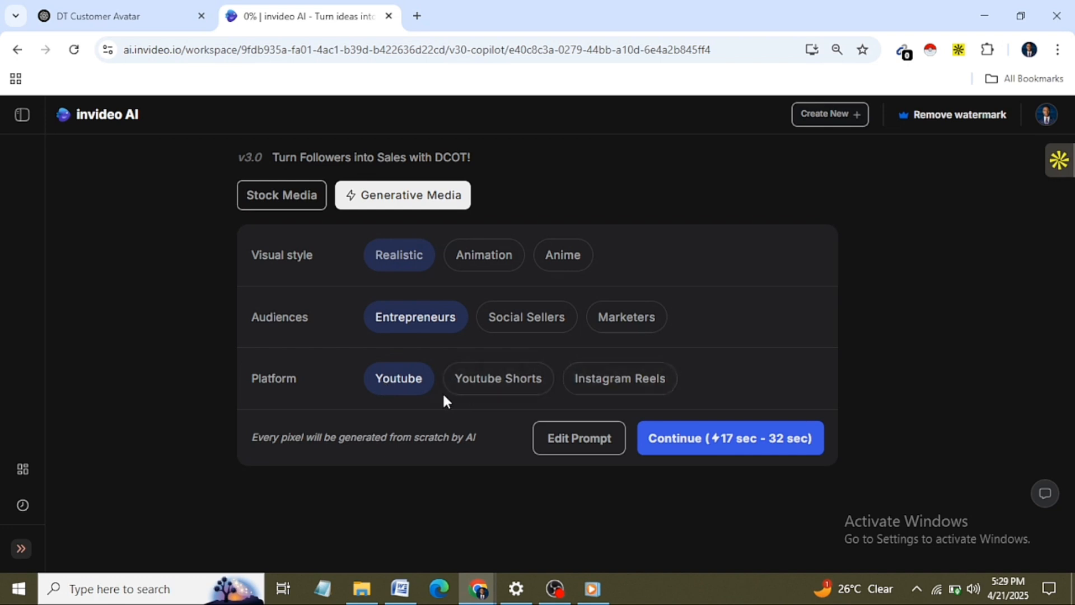
# Step: Choose Youtube as the platform for the Generative Media video and continue
pyautogui.click(628, 385)
pyautogui.click(415, 379)
pyautogui.click(704, 438)
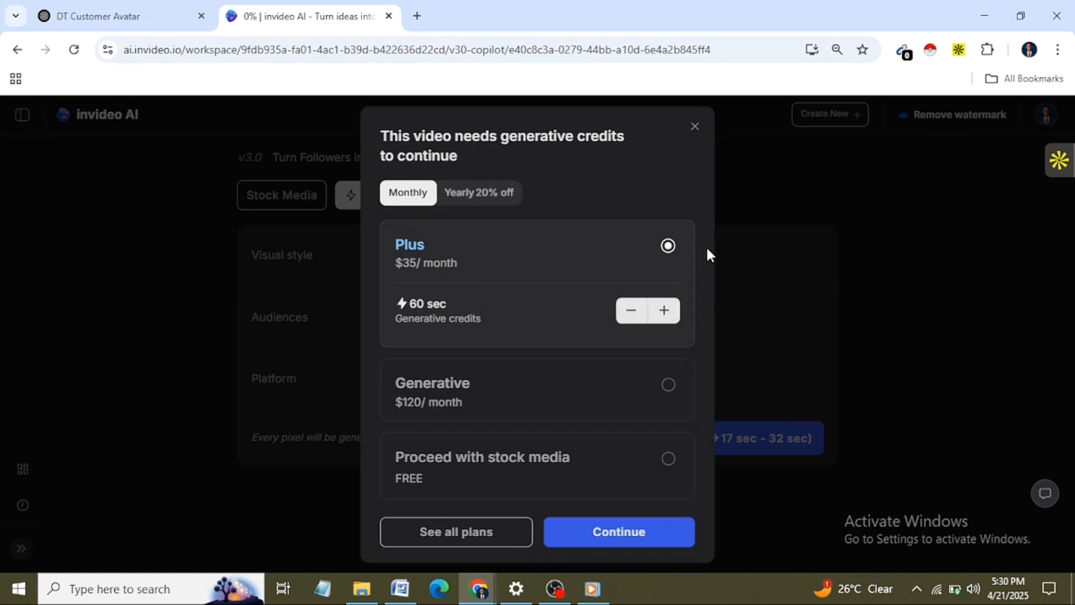
# Step: Select the free "Proceed with stock media" option instead of a paid plan and continue generating the video
pyautogui.moveTo(706, 253); pyautogui.dragTo(701, 341)
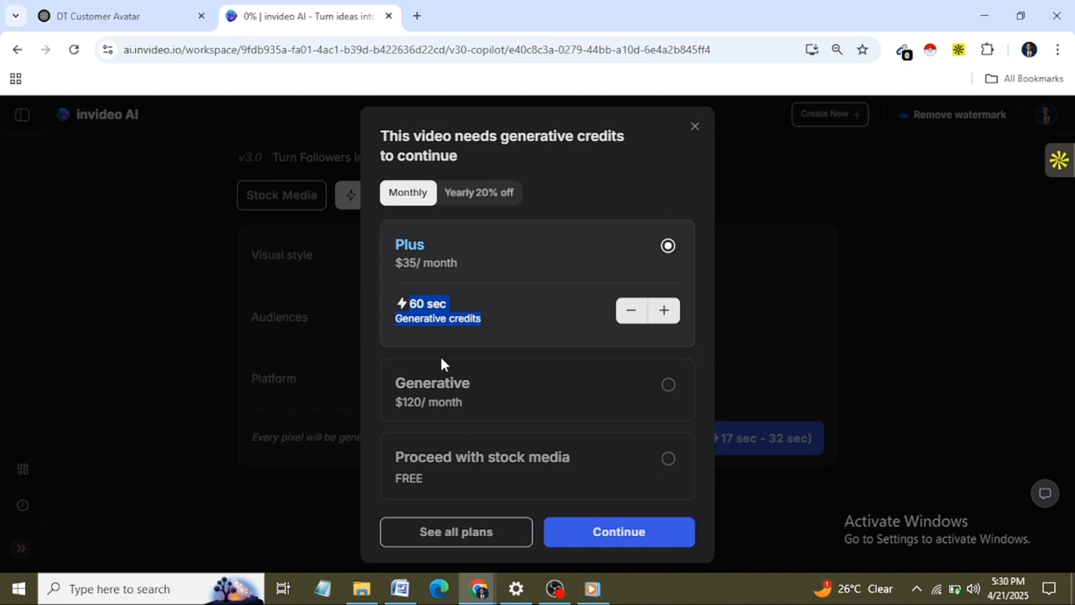
pyautogui.moveTo(378, 135); pyautogui.dragTo(492, 161)
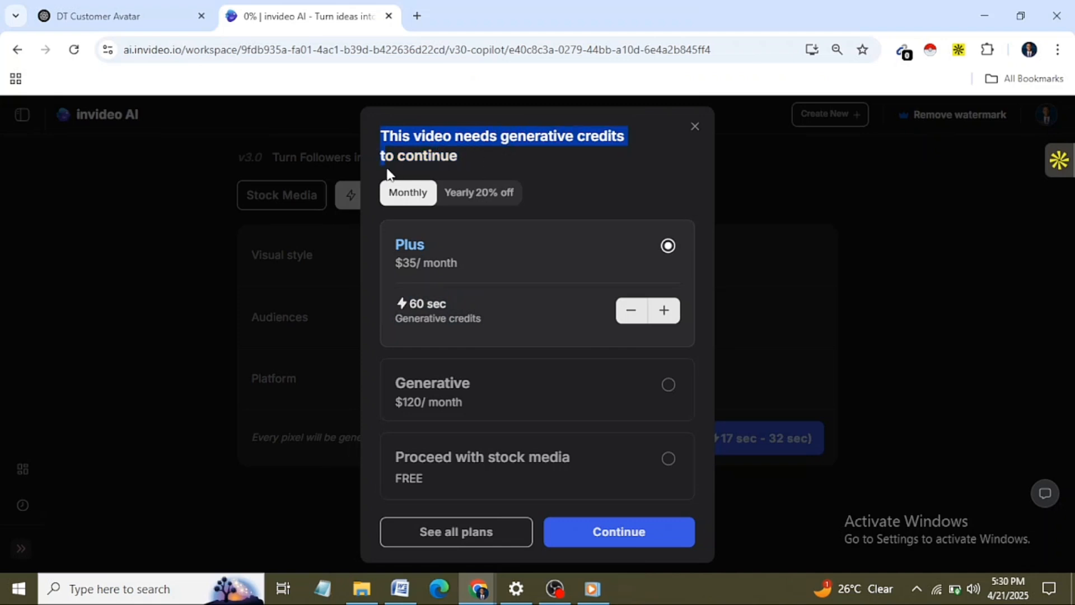
pyautogui.moveTo(459, 268); pyautogui.dragTo(400, 275)
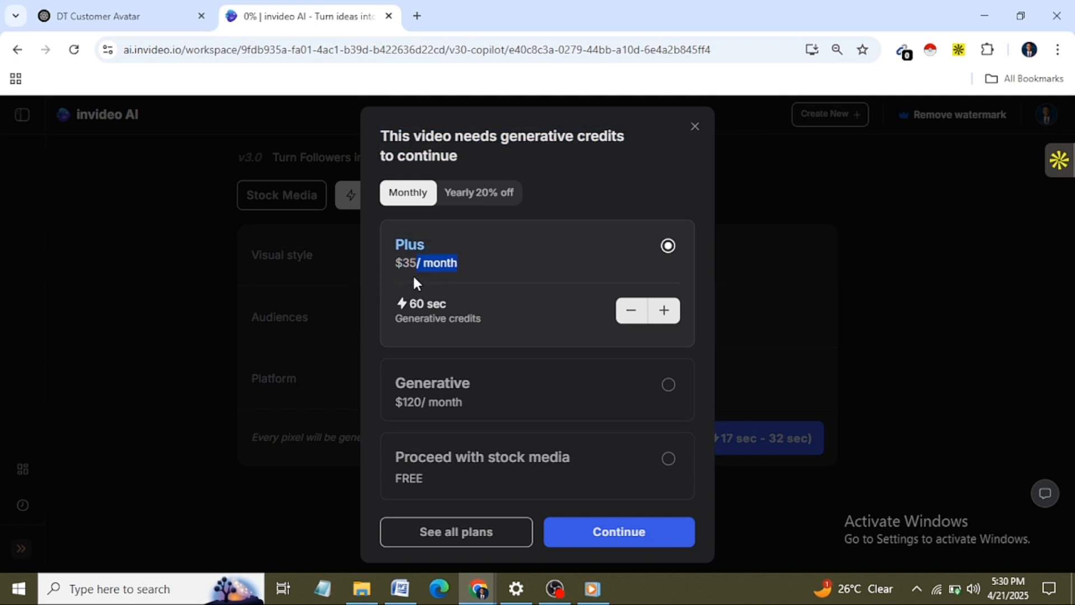
pyautogui.click(363, 289)
pyautogui.click(667, 459)
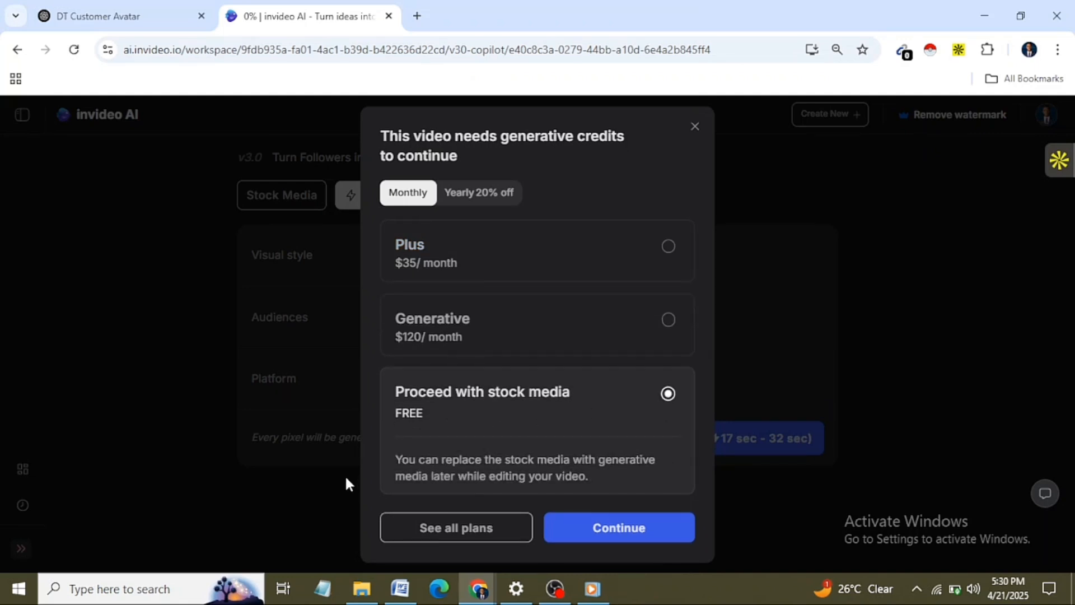
pyautogui.click(618, 529)
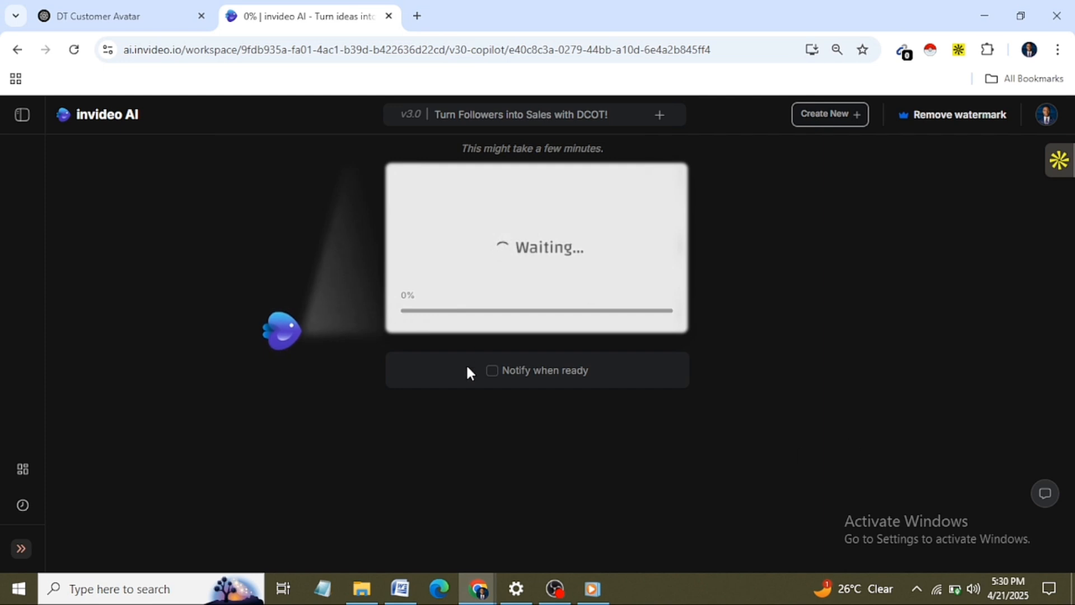
# Step: Request a notification for when the video is ready and allow ai.invideo.io to show browser notifications
pyautogui.click(498, 375)
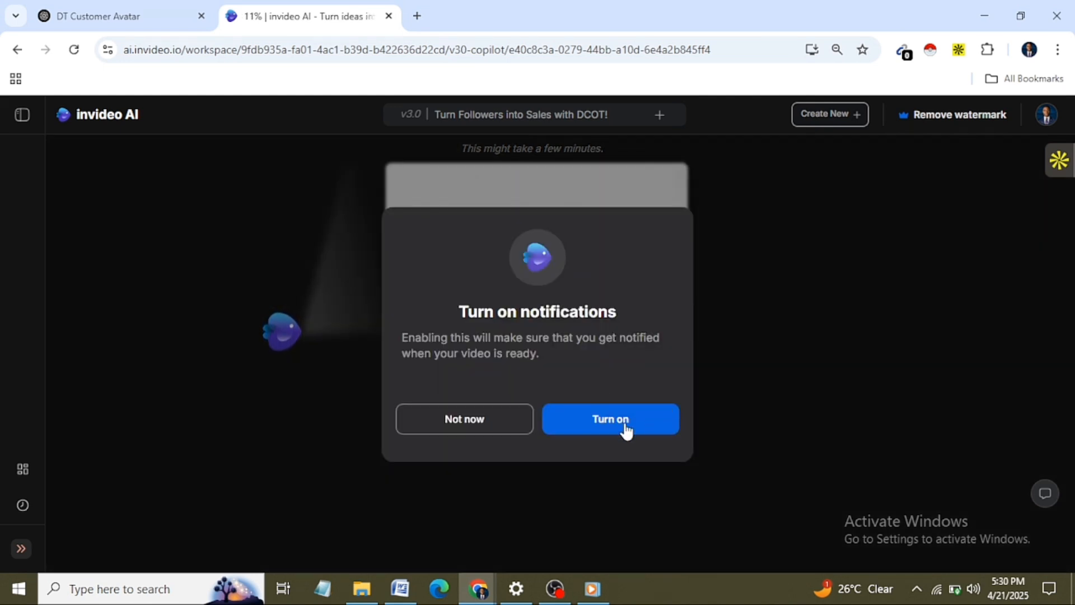
pyautogui.click(625, 430)
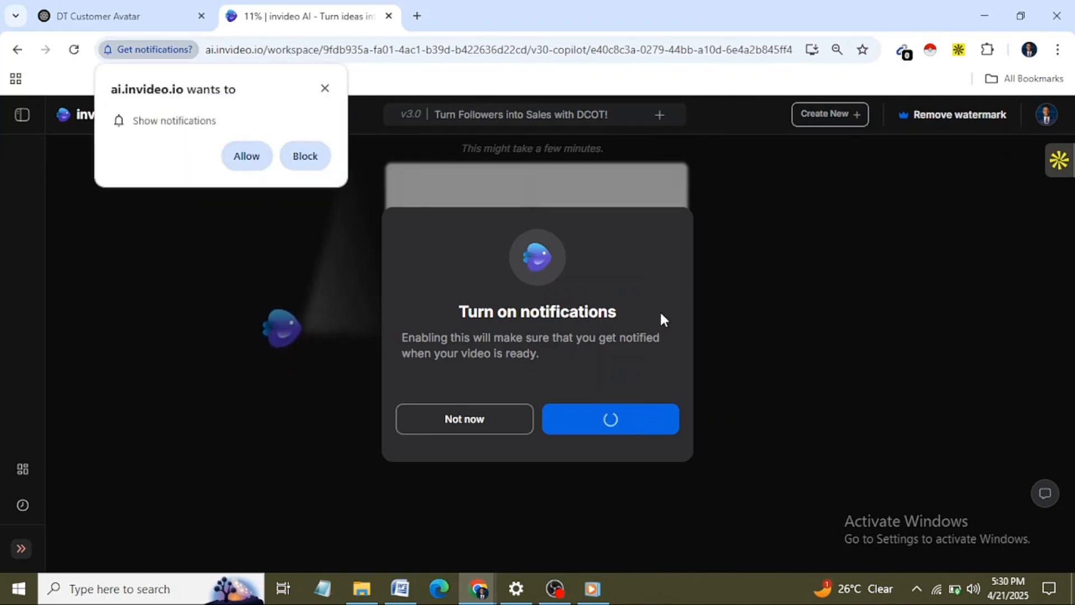
pyautogui.click(244, 154)
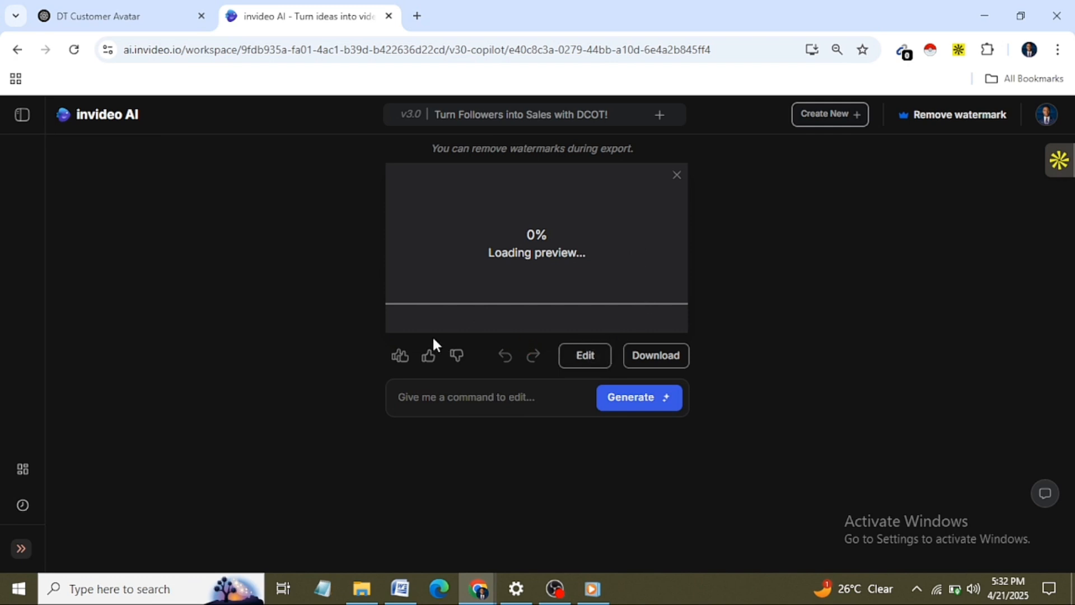
# Step: Download the generated video with stock watermarks, Normal invideo AI branding and 1080p resolution, and check its download progress
pyautogui.click(660, 363)
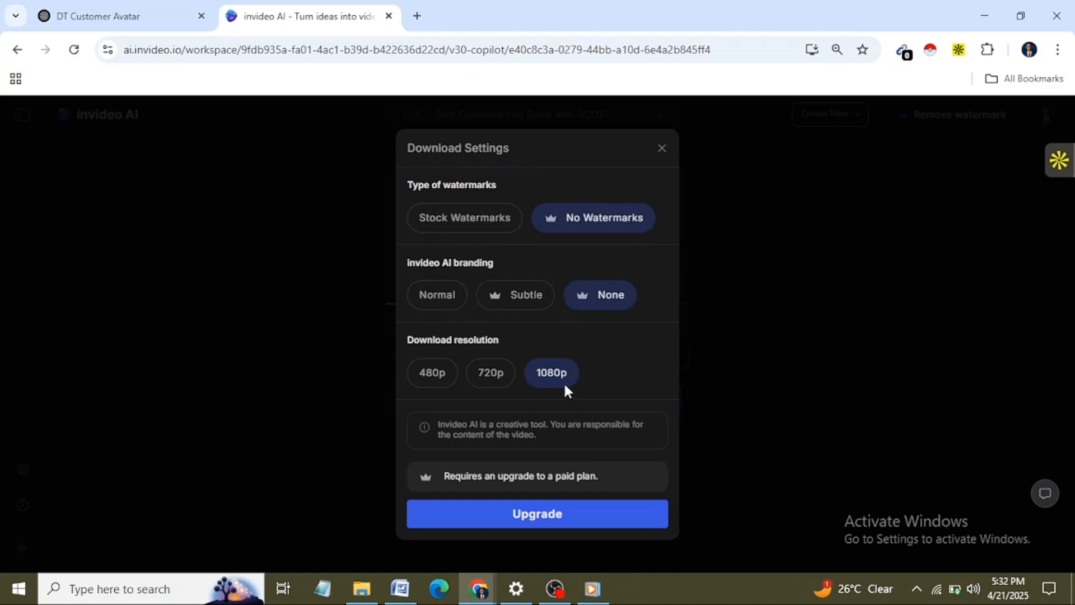
pyautogui.click(472, 222)
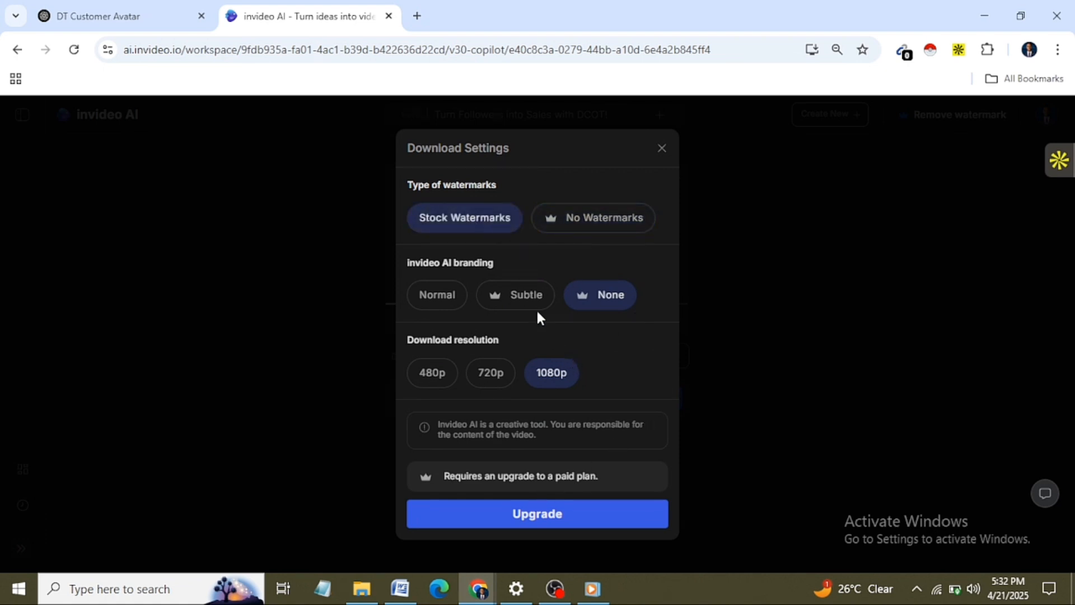
pyautogui.click(444, 305)
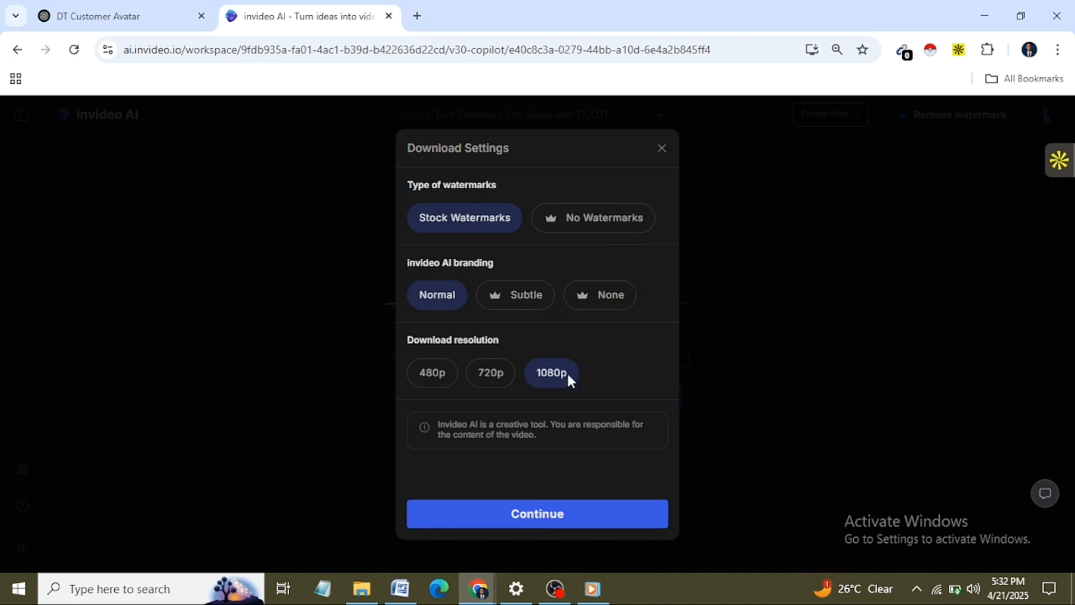
pyautogui.click(518, 514)
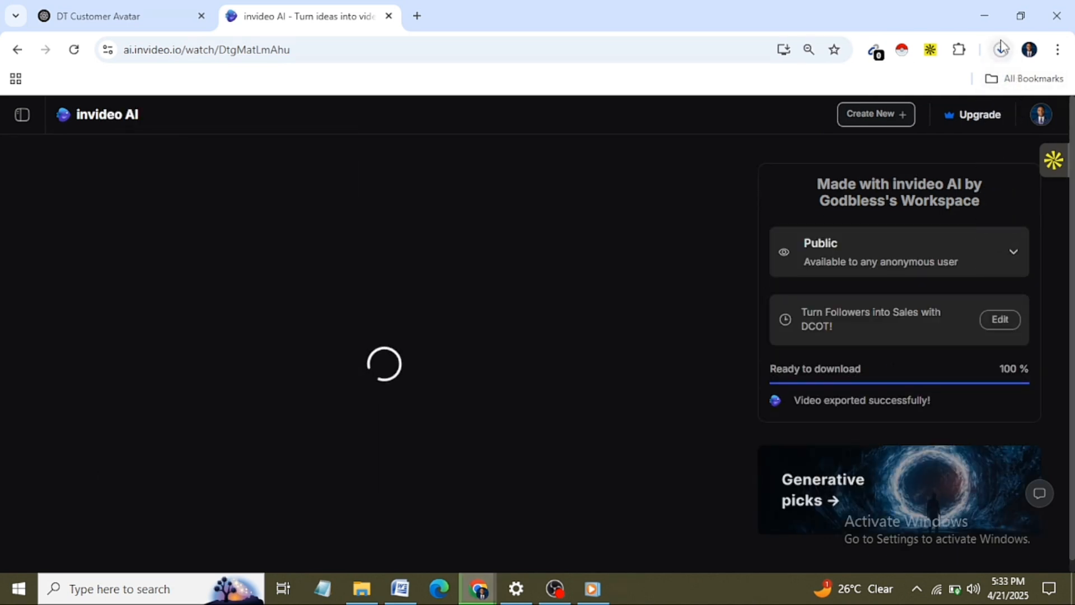
pyautogui.click(1001, 49)
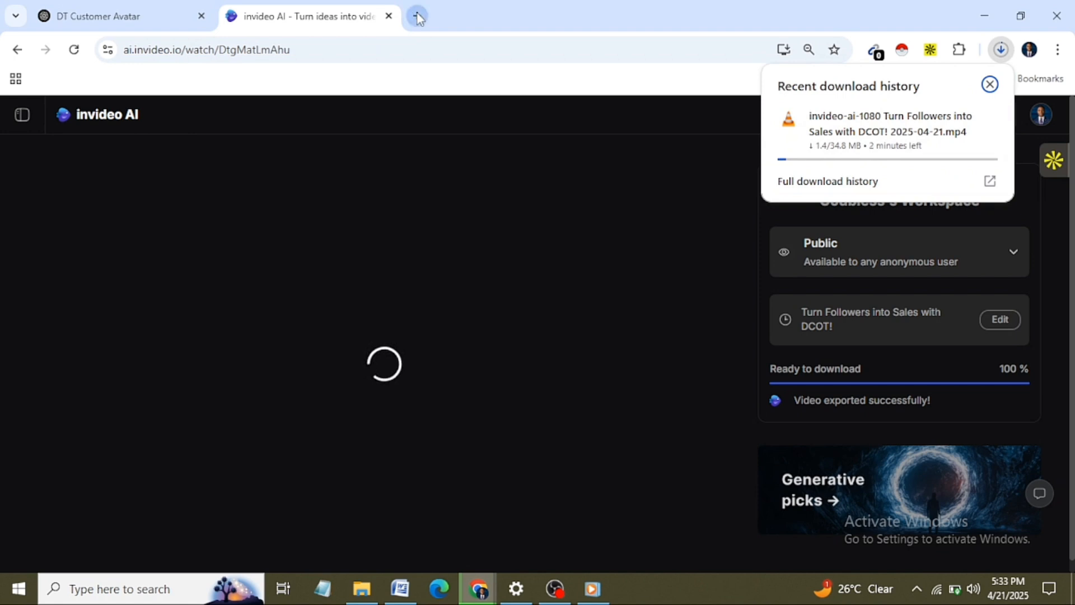
# Step: Look through the workspace home page and the media library for the exported "Turn Followers into Sales with DCOT!" video
pyautogui.click(71, 113)
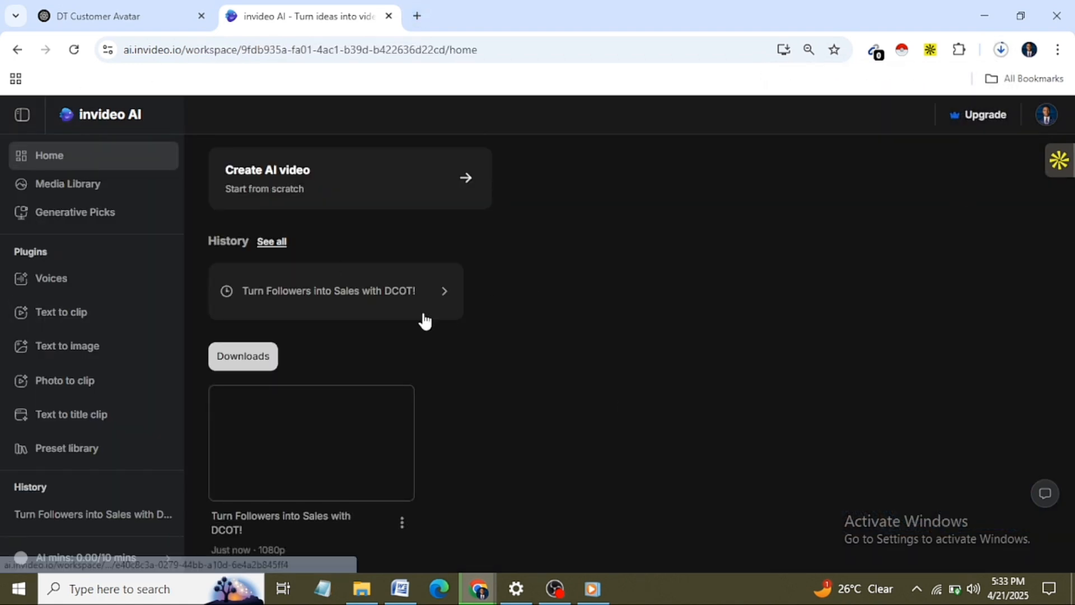
pyautogui.moveTo(1074, 273); pyautogui.dragTo(1074, 369)
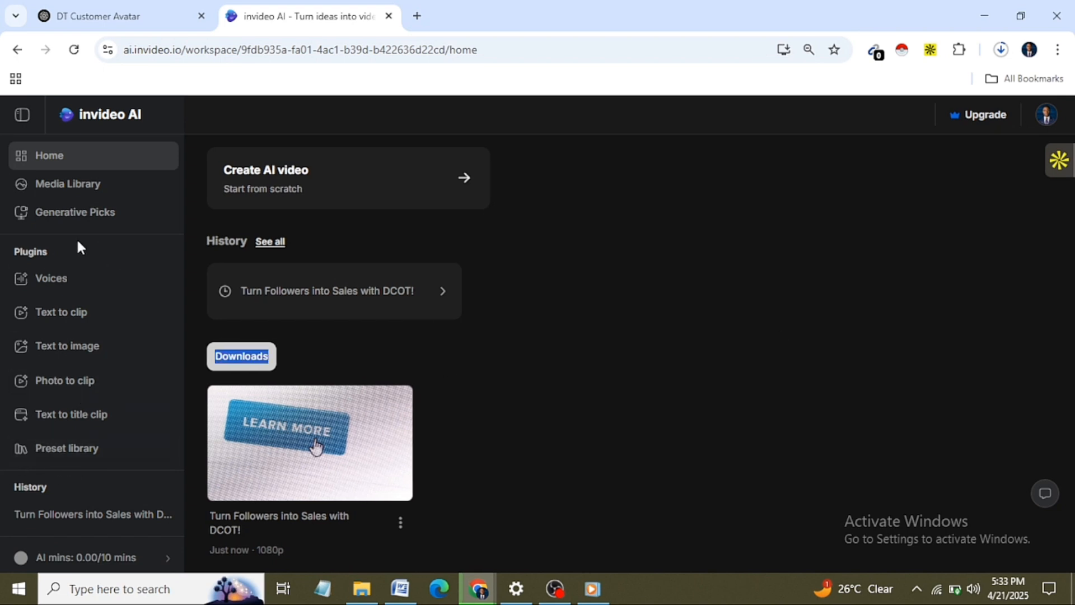
pyautogui.click(96, 187)
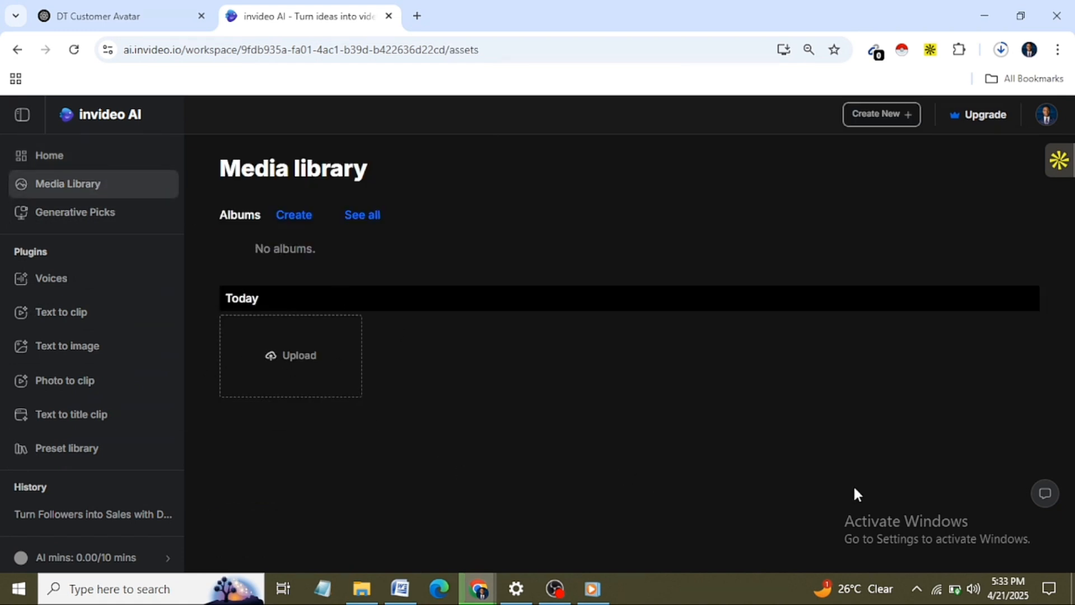
pyautogui.moveTo(1074, 282); pyautogui.dragTo(1074, 475)
pyautogui.click(62, 152)
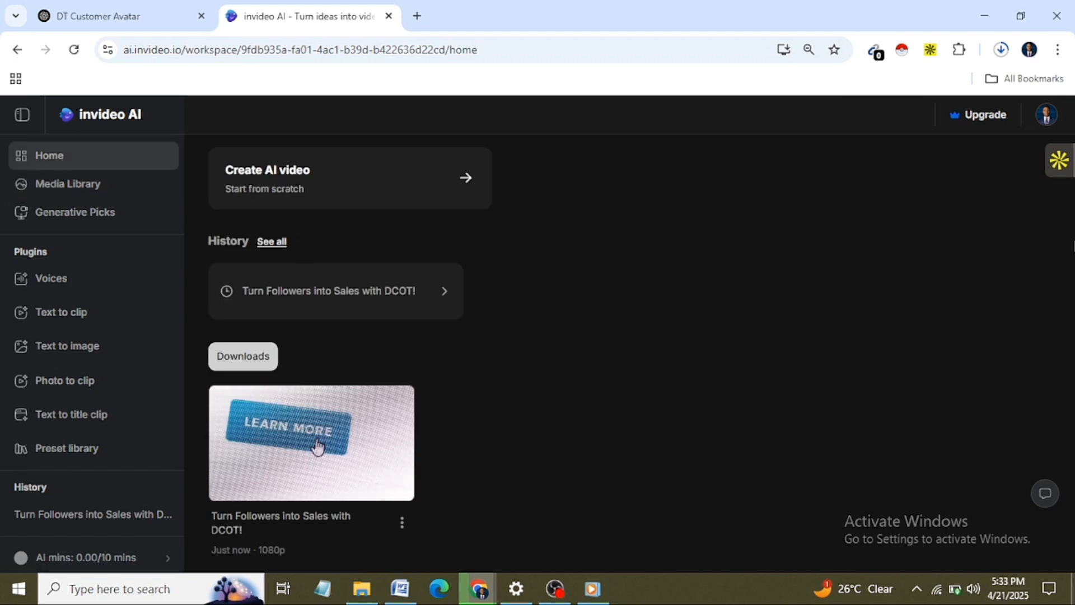
pyautogui.moveTo(1074, 245); pyautogui.dragTo(1064, 286)
pyautogui.click(614, 469)
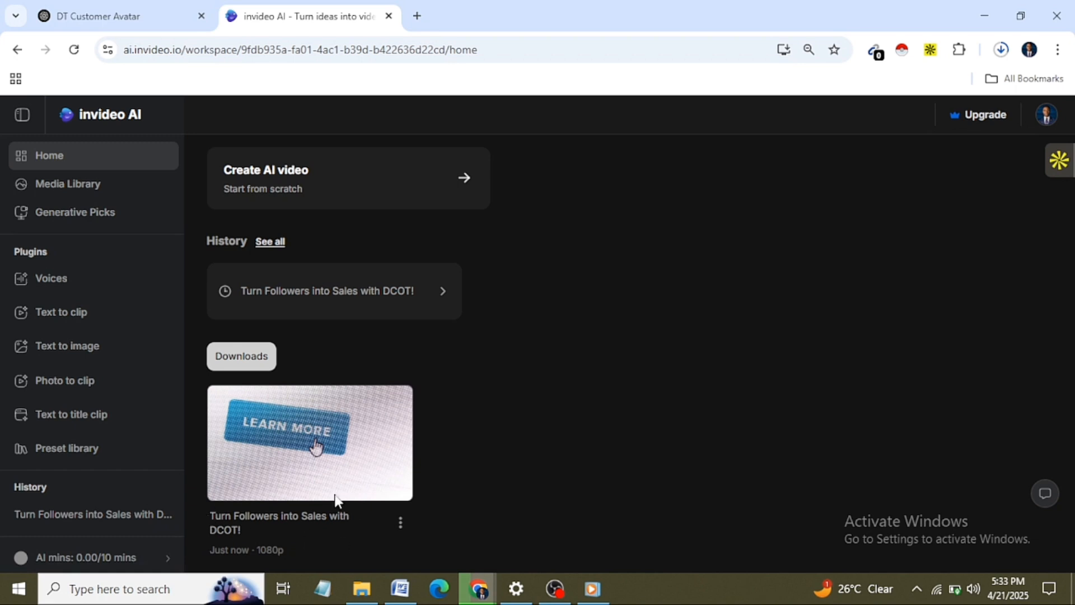
pyautogui.click(261, 444)
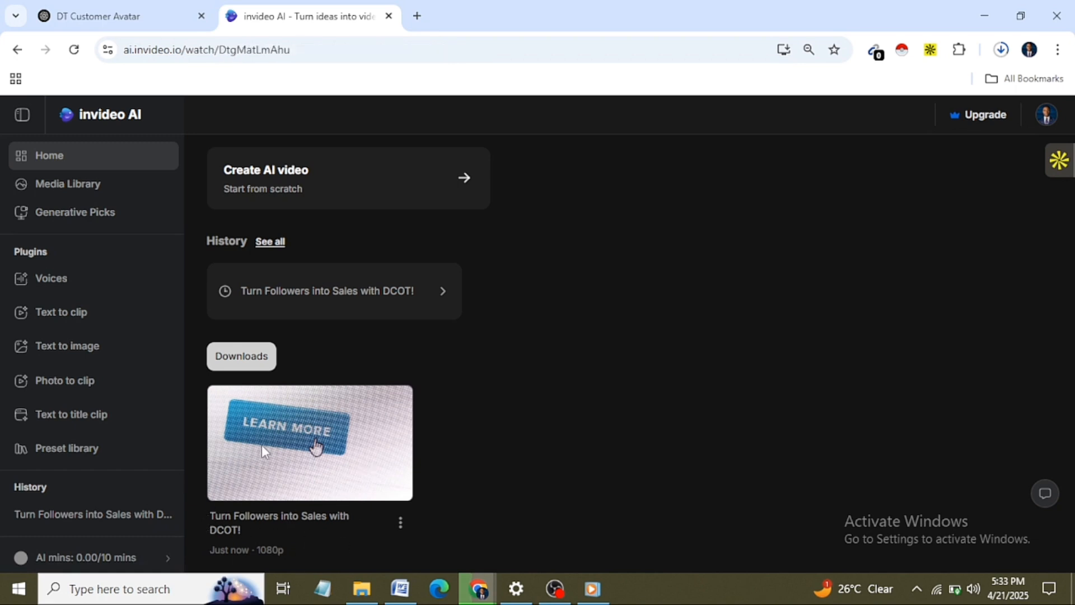
# Step: Play the downloaded video in VLC media player with a higher volume, view it in full screen, and close the player
pyautogui.moveTo(845, 106)
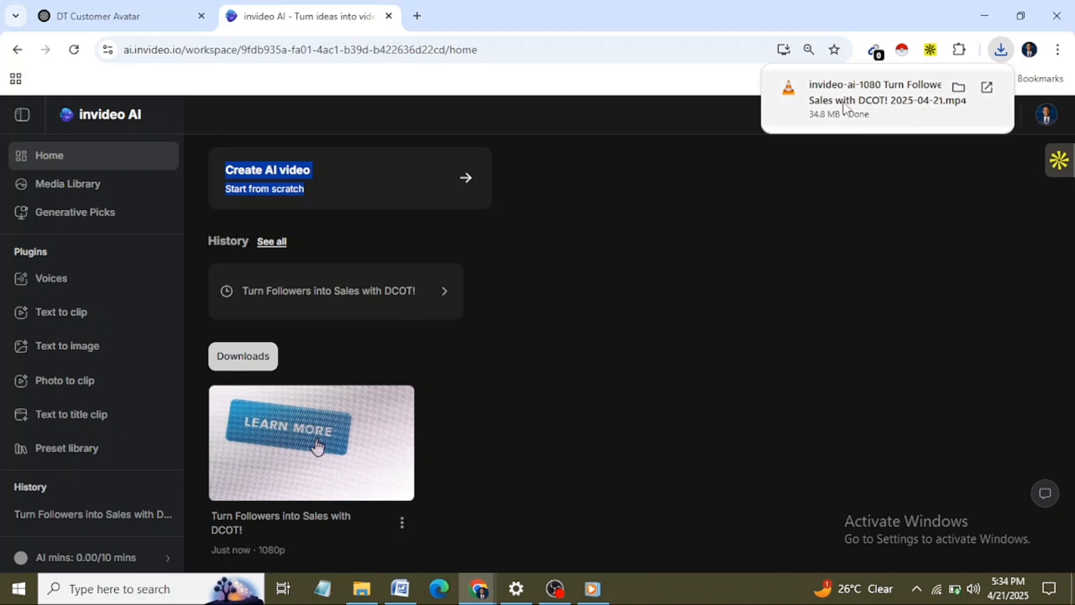
pyautogui.click(887, 101)
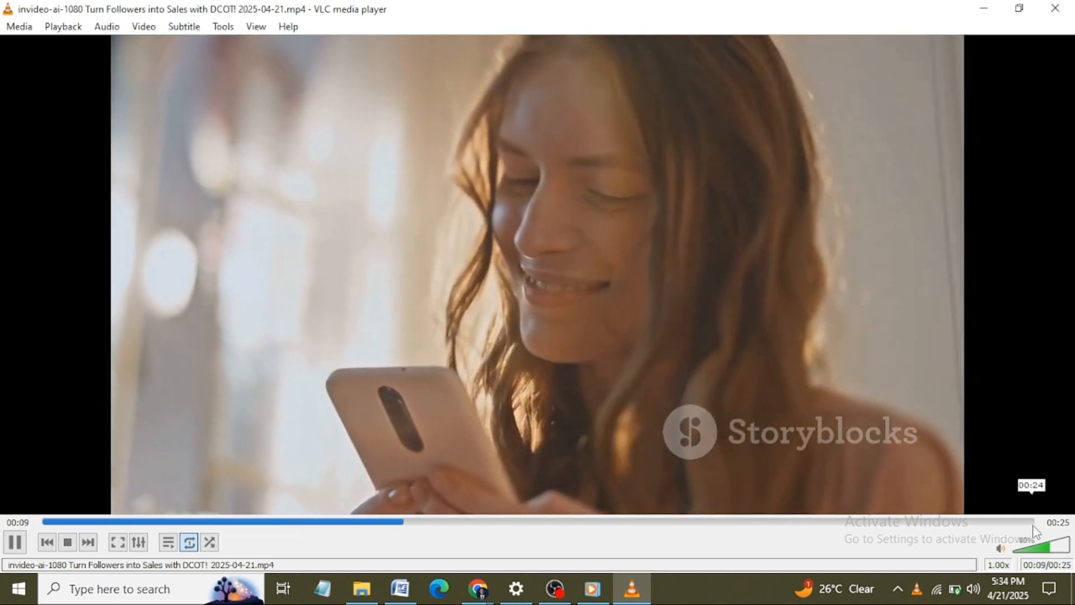
pyautogui.click(1057, 547)
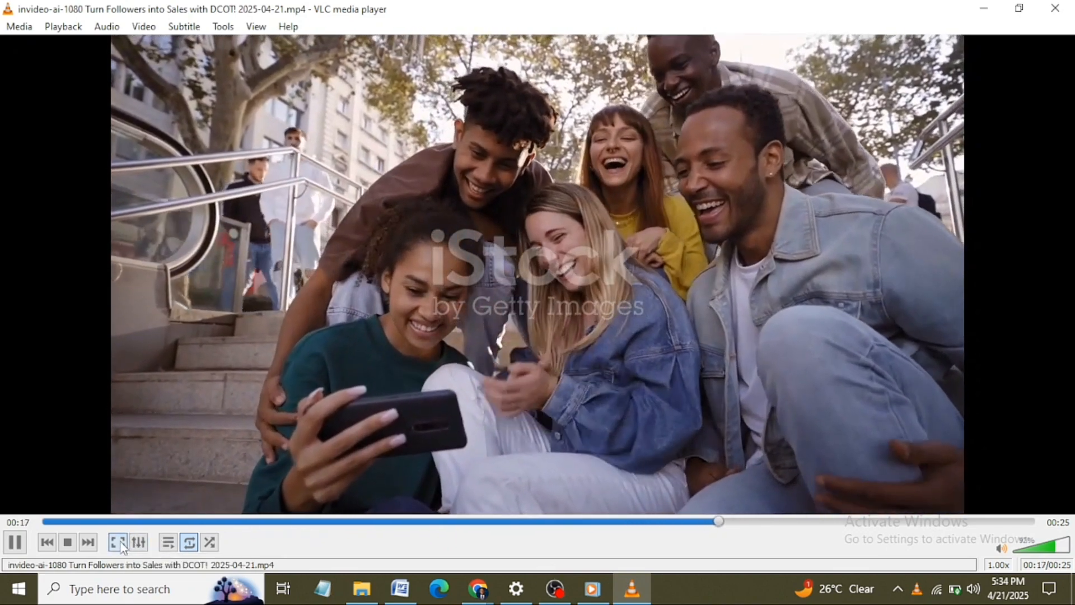
pyautogui.click(118, 542)
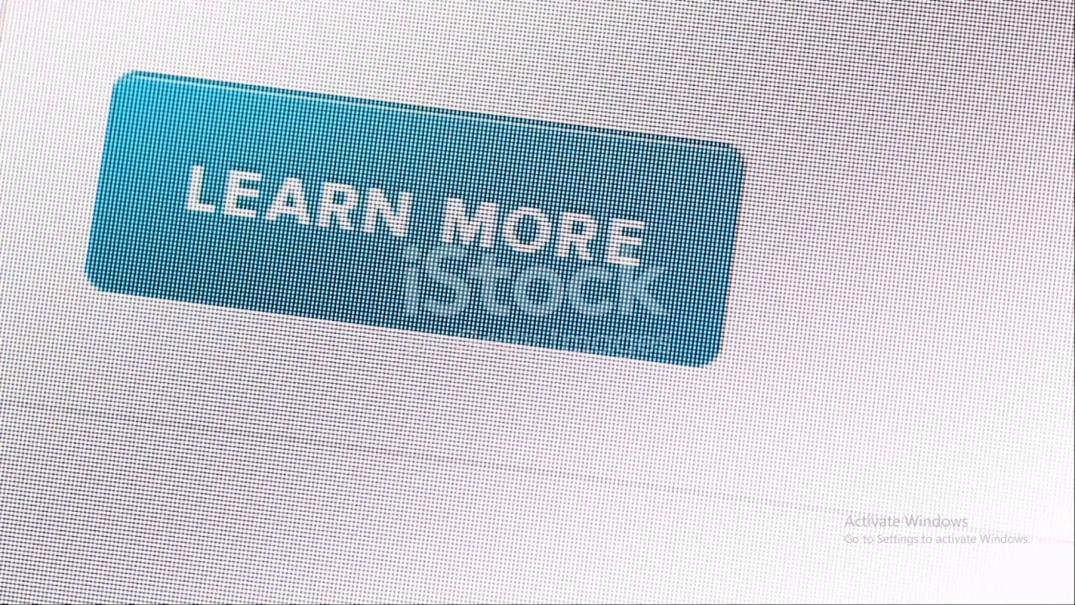
pyautogui.press('Escape')
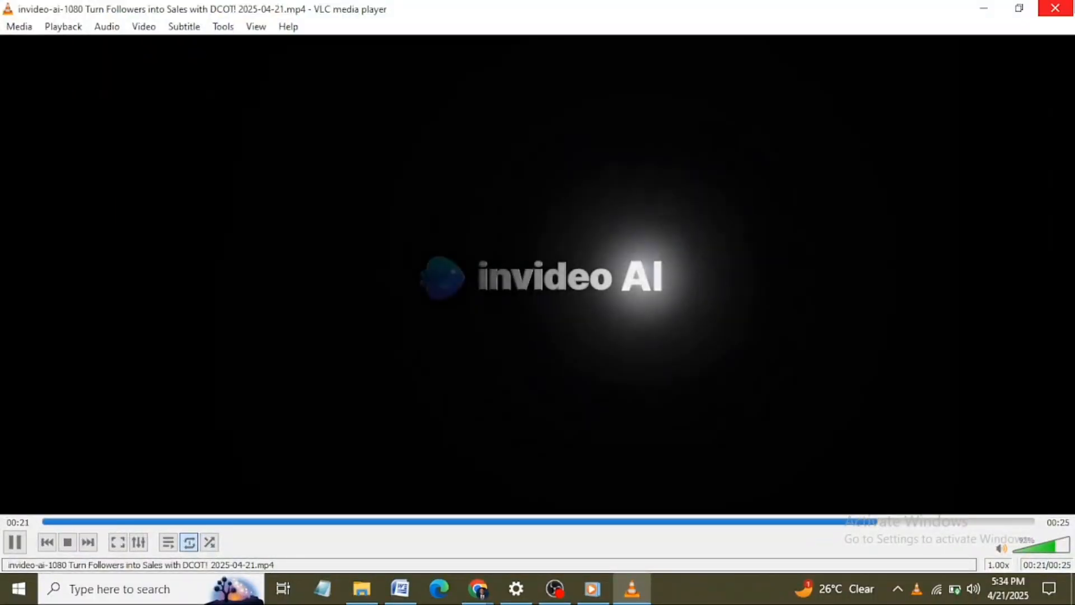
pyautogui.click(1054, 8)
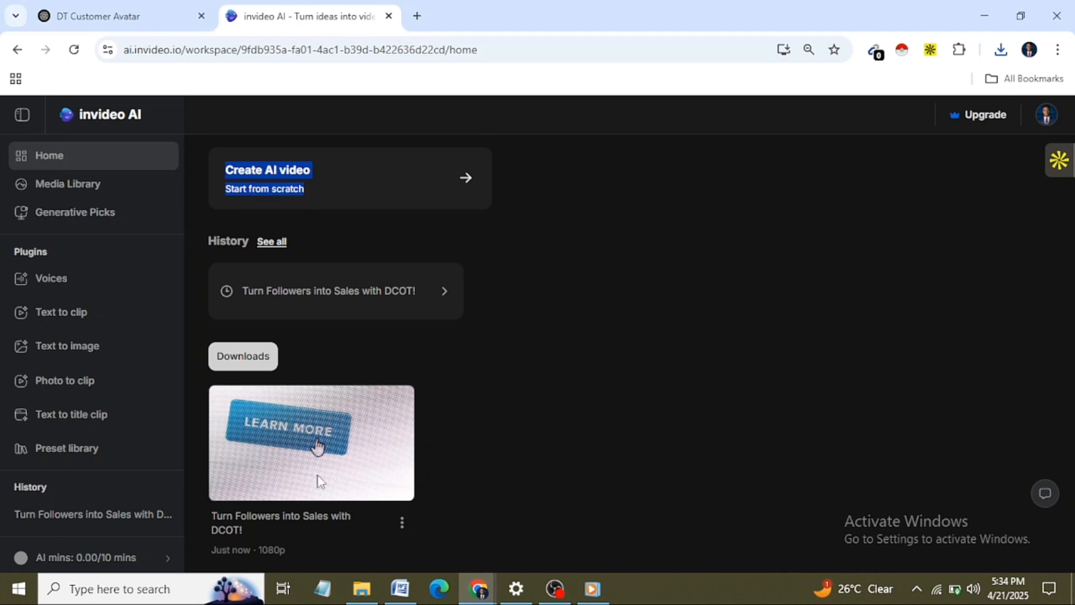
# Step: Check the end of the ad script in the ChatGPT conversation, return to invideo AI, and close the leftover media player window
pyautogui.click(123, 9)
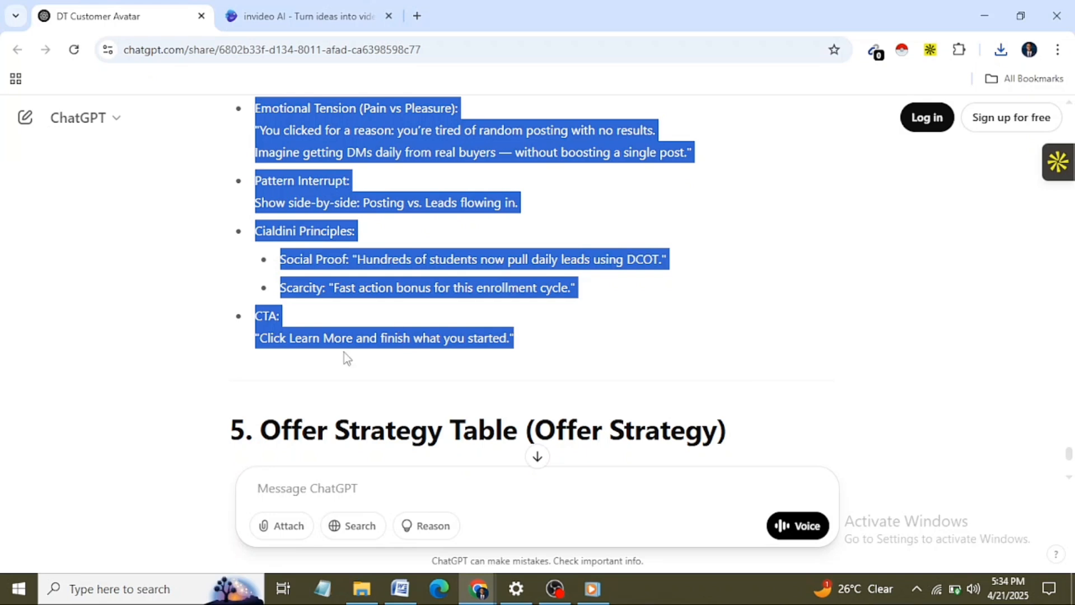
pyautogui.moveTo(403, 339); pyautogui.dragTo(404, 354)
pyautogui.click(501, 343)
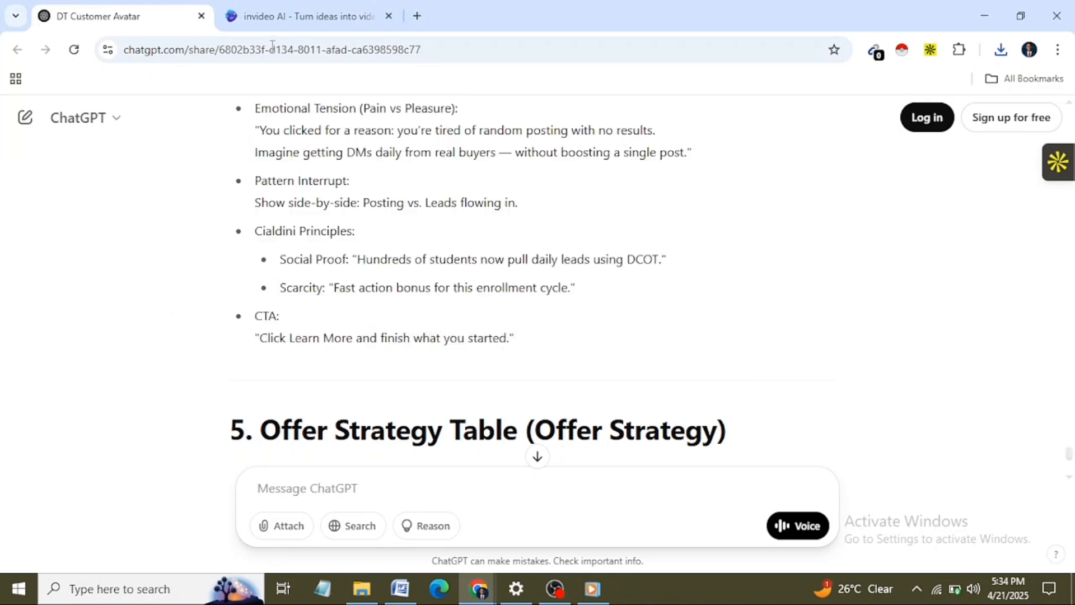
pyautogui.click(298, 14)
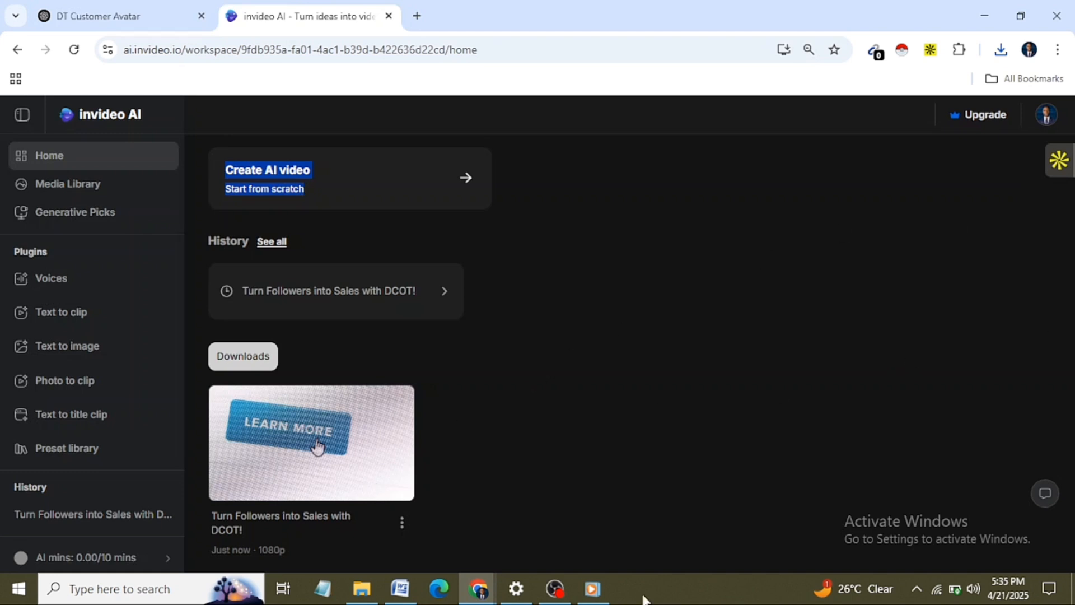
pyautogui.click(594, 591)
pyautogui.hotkey('alt', 'F4')
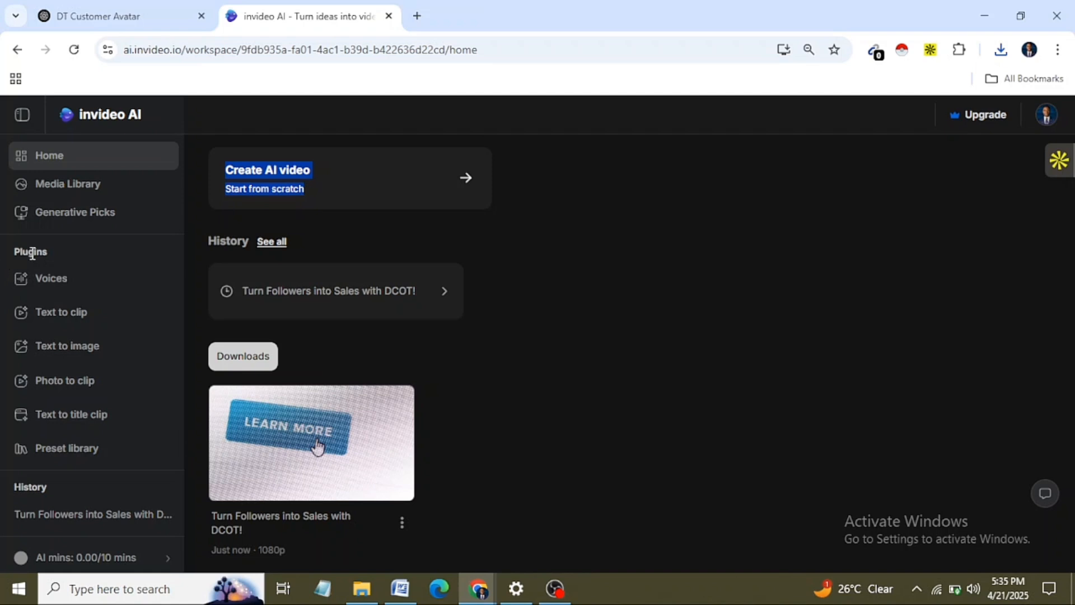
# Step: Examine the Voices plugin and the paid plans offered for adding a voice clone, and dismiss the plans
pyautogui.click(45, 280)
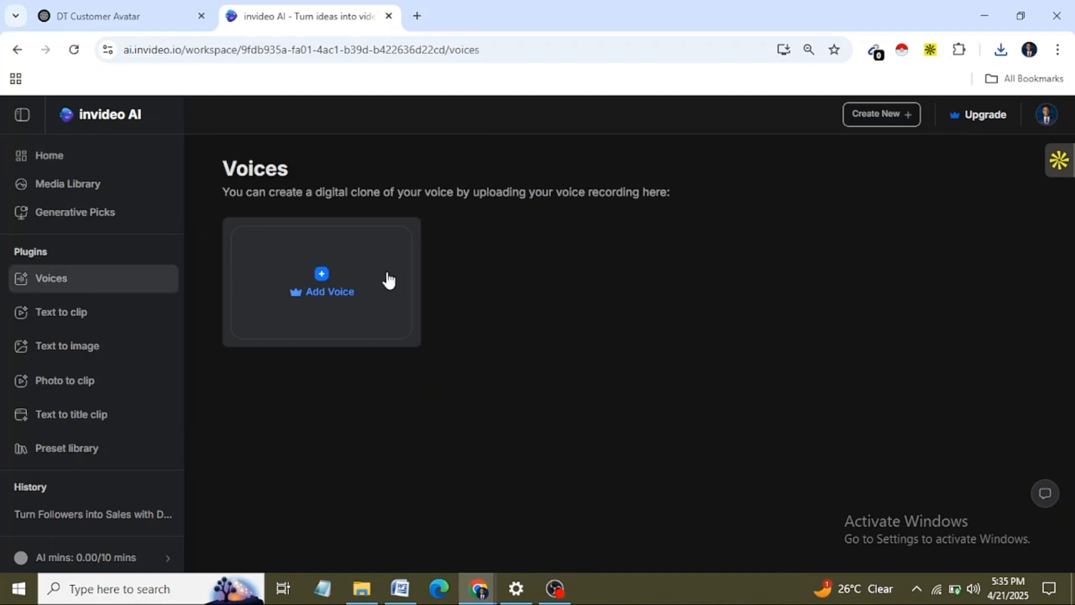
pyautogui.click(328, 280)
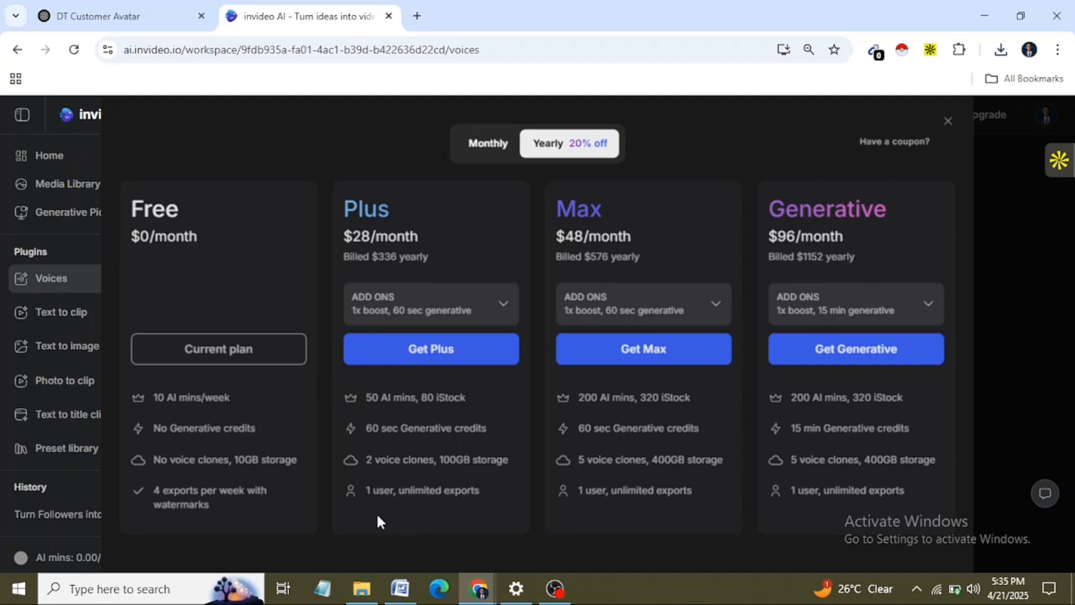
pyautogui.click(947, 124)
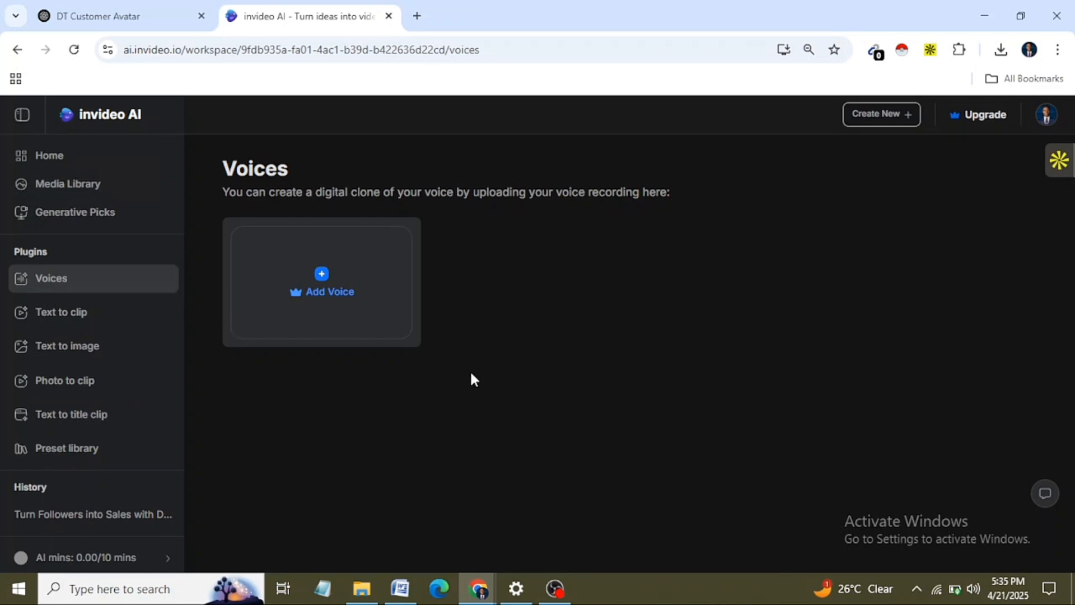
pyautogui.moveTo(1074, 221); pyautogui.dragTo(1074, 324)
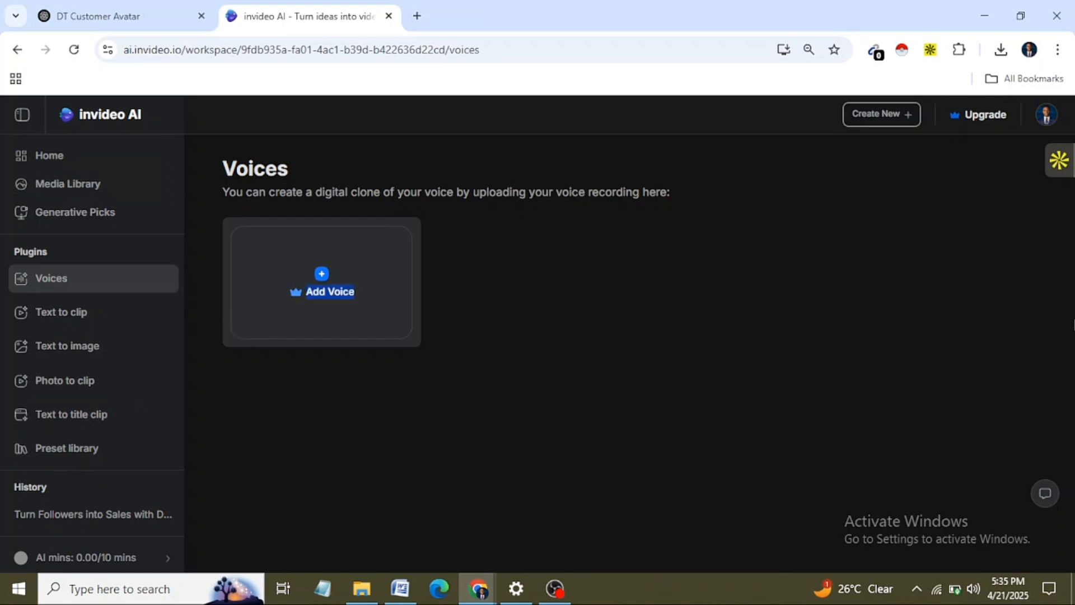
# Step: Start a new AI video from scratch and paste the DCOT Blueprint ad script from the ChatGPT conversation as its prompt
pyautogui.click(77, 168)
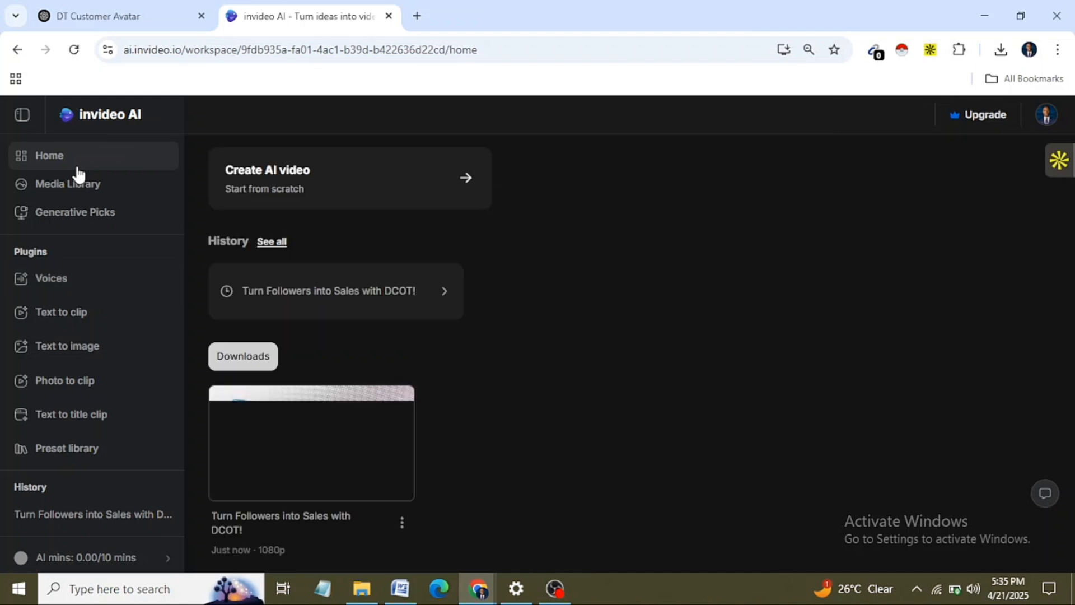
pyautogui.click(337, 190)
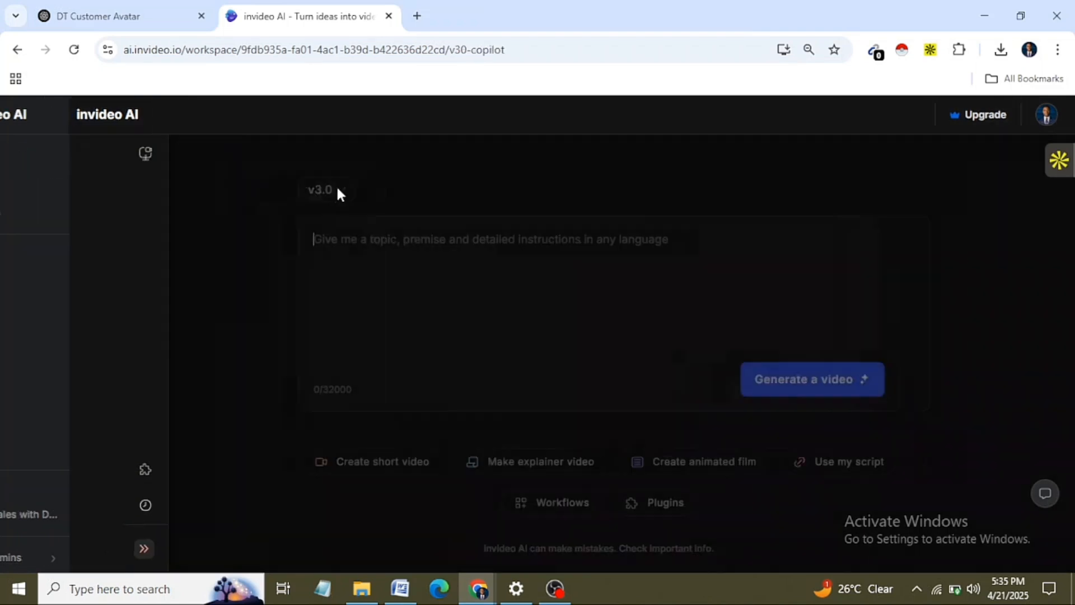
pyautogui.click(150, 13)
pyautogui.scroll(10, 496, 264)
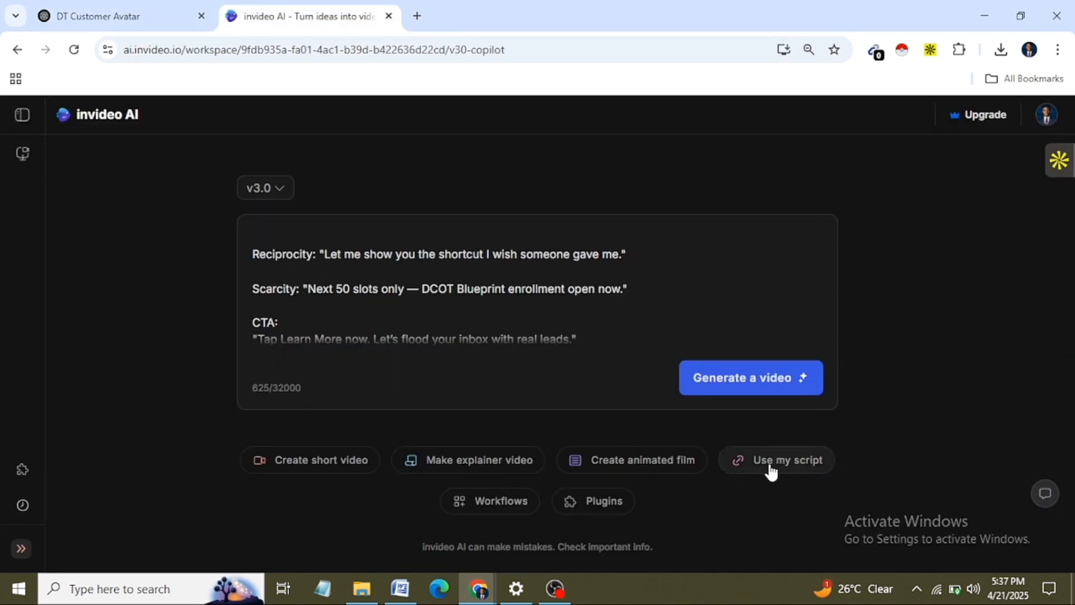
# Step: Open the "Use my script" workflow for the new video and view its target platform choices
pyautogui.click(771, 469)
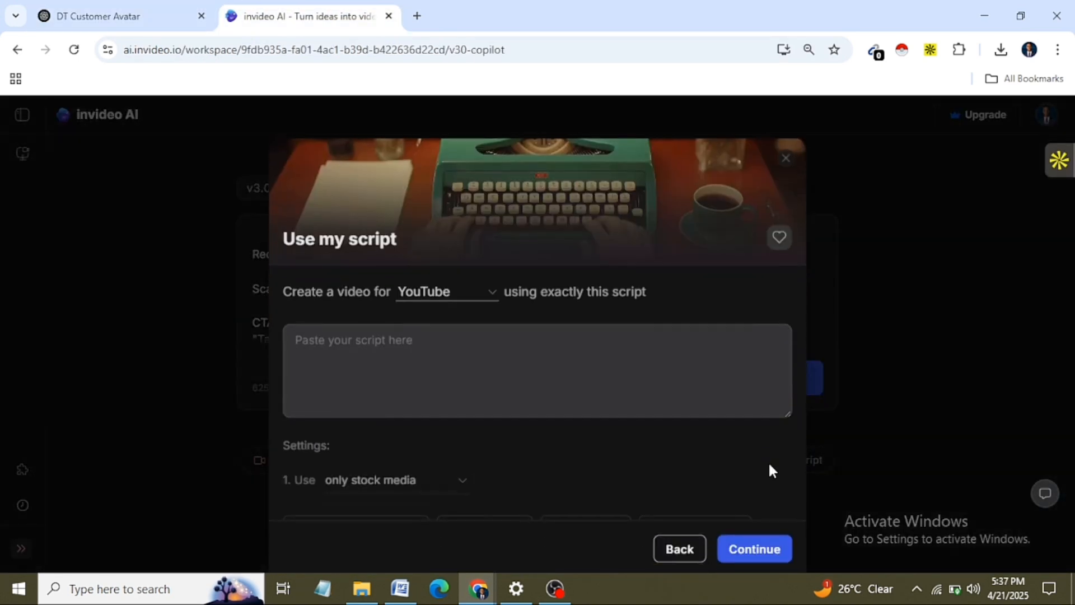
pyautogui.click(492, 289)
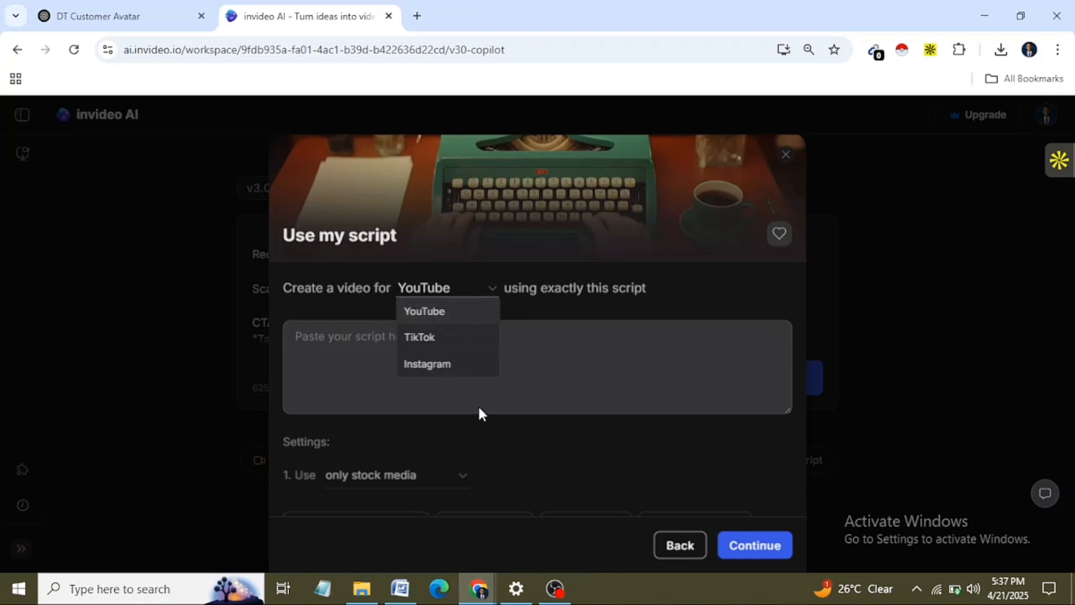
# Step: Reopen the downloaded DCOT video from the recent download history for a brief playback and close the player
pyautogui.click(1002, 52)
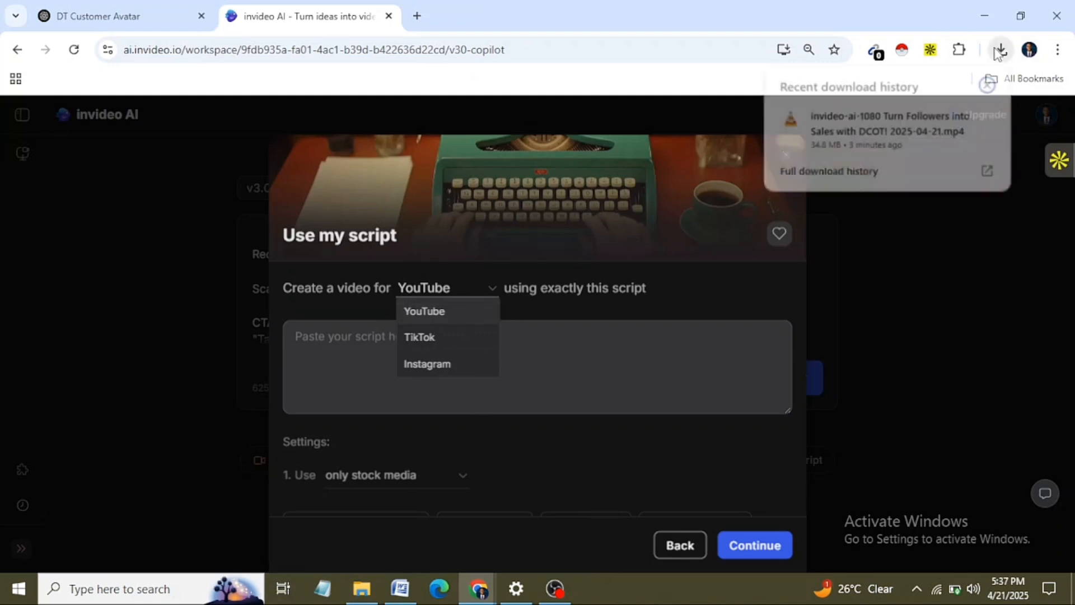
pyautogui.click(836, 130)
pyautogui.click(1054, 12)
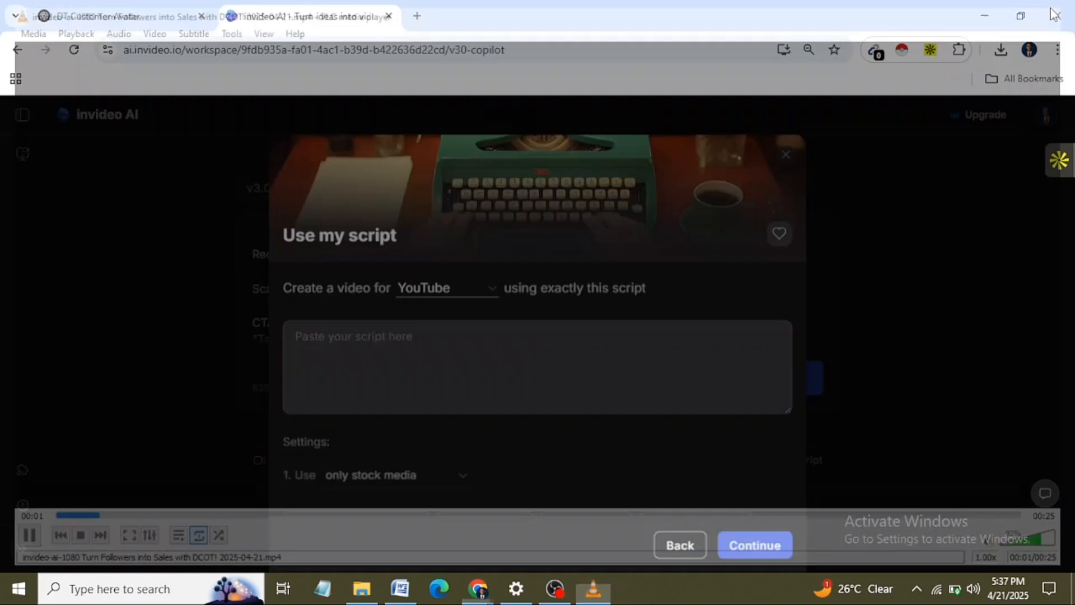
# Step: Review the target platform and media source choices in the script workflow, keeping YouTube and only stock media
pyautogui.click(490, 290)
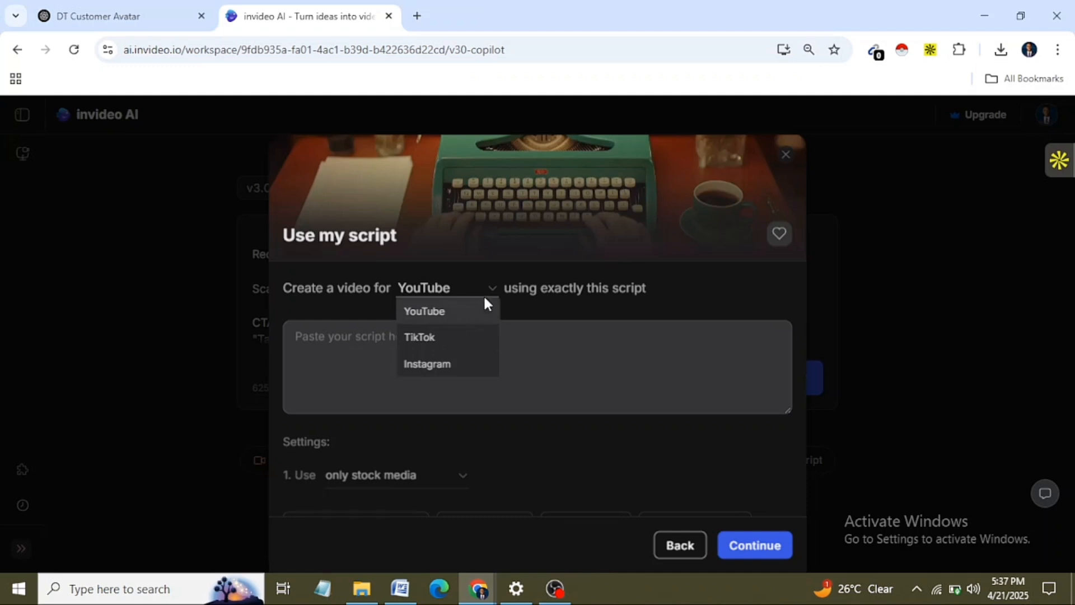
pyautogui.click(495, 285)
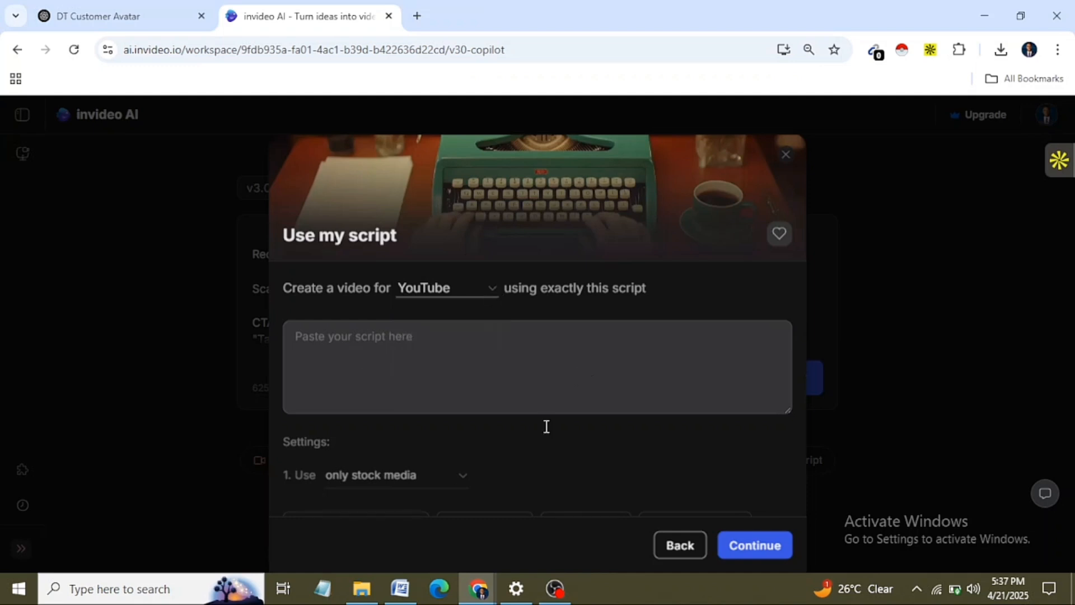
pyautogui.click(464, 485)
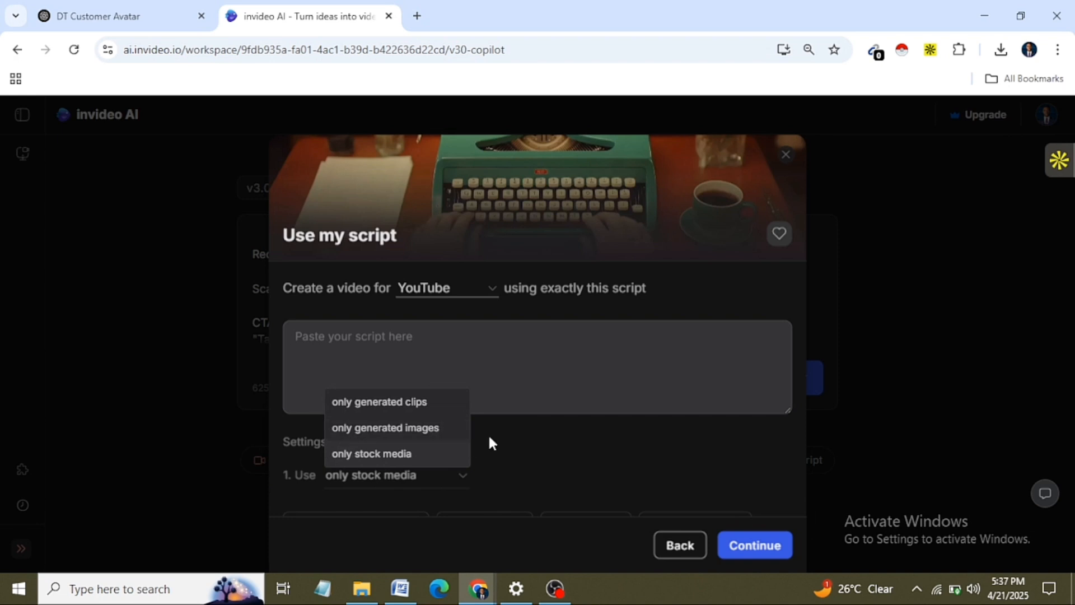
pyautogui.click(760, 402)
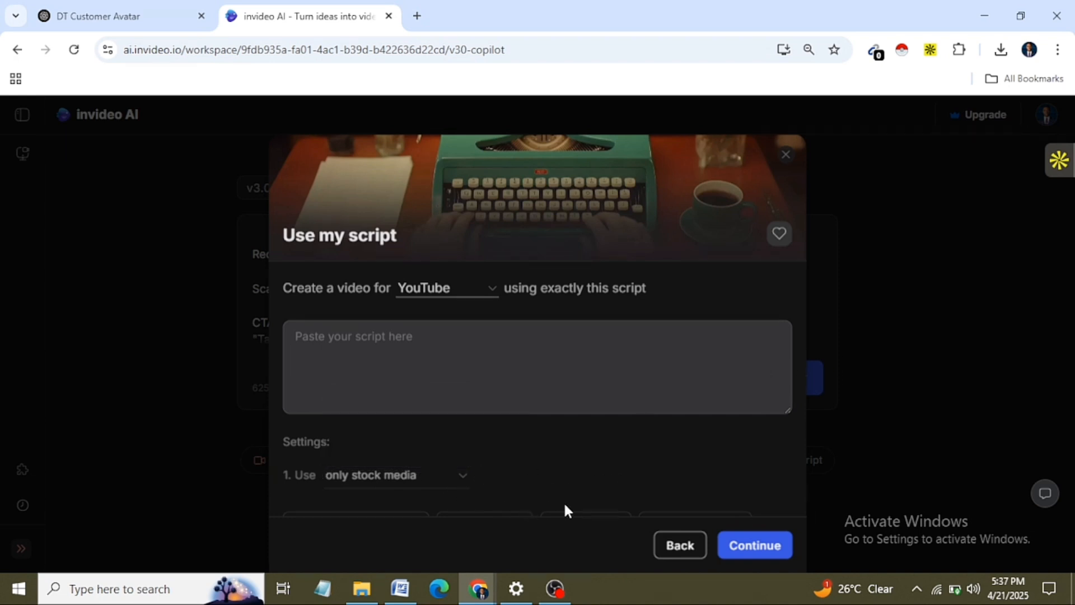
# Step: Shrink the script box, paste the DCOT Blueprint ad script into it, and generate the video from the resulting prompt
pyautogui.moveTo(788, 411); pyautogui.dragTo(776, 303)
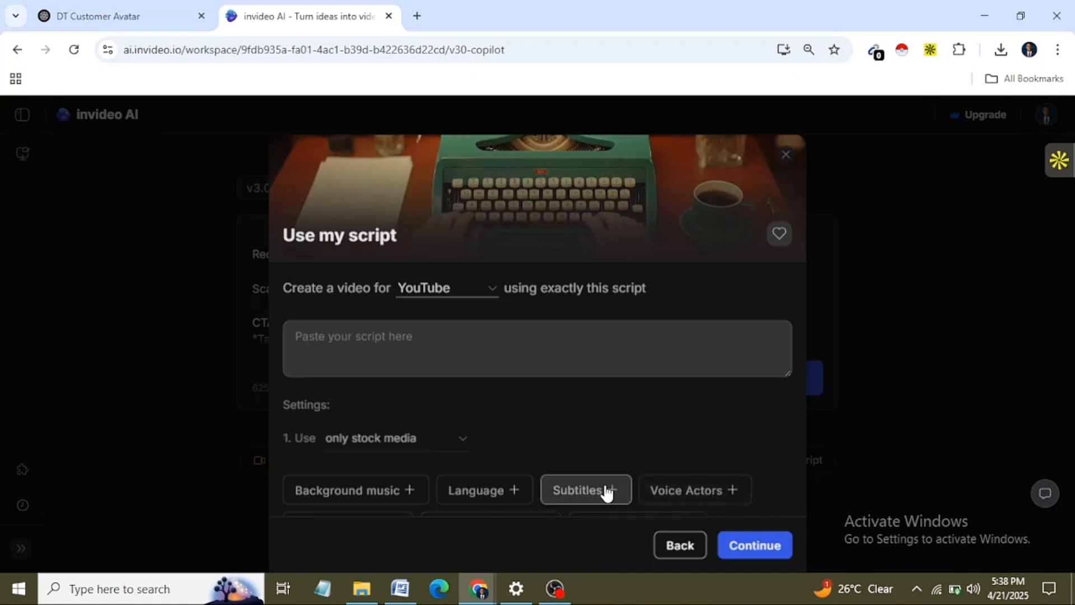
pyautogui.click(493, 337)
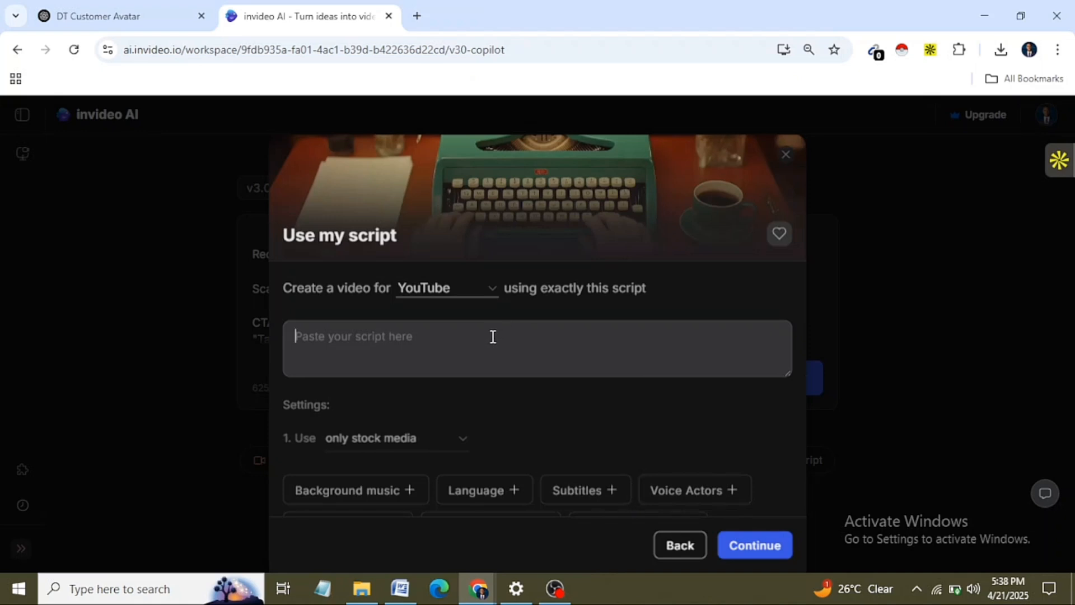
pyautogui.hotkey('ctrl', 'v')
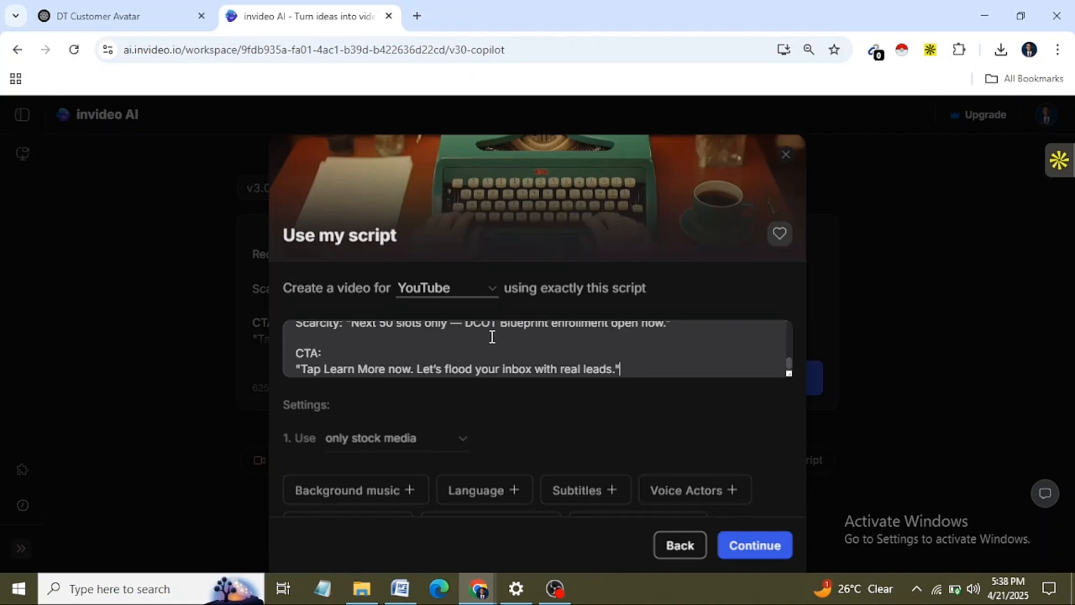
pyautogui.click(755, 545)
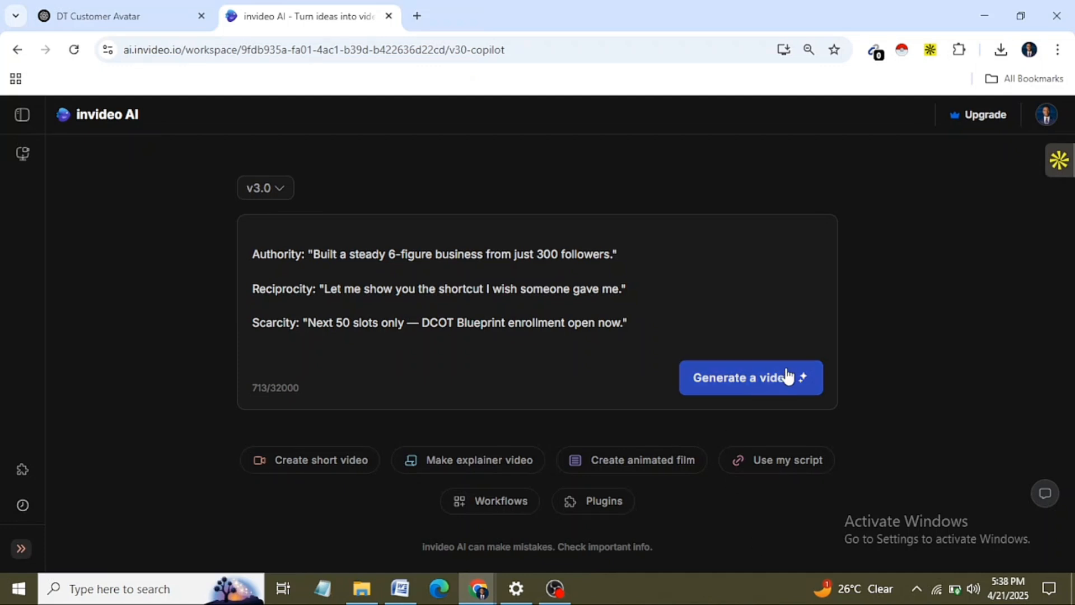
pyautogui.click(756, 385)
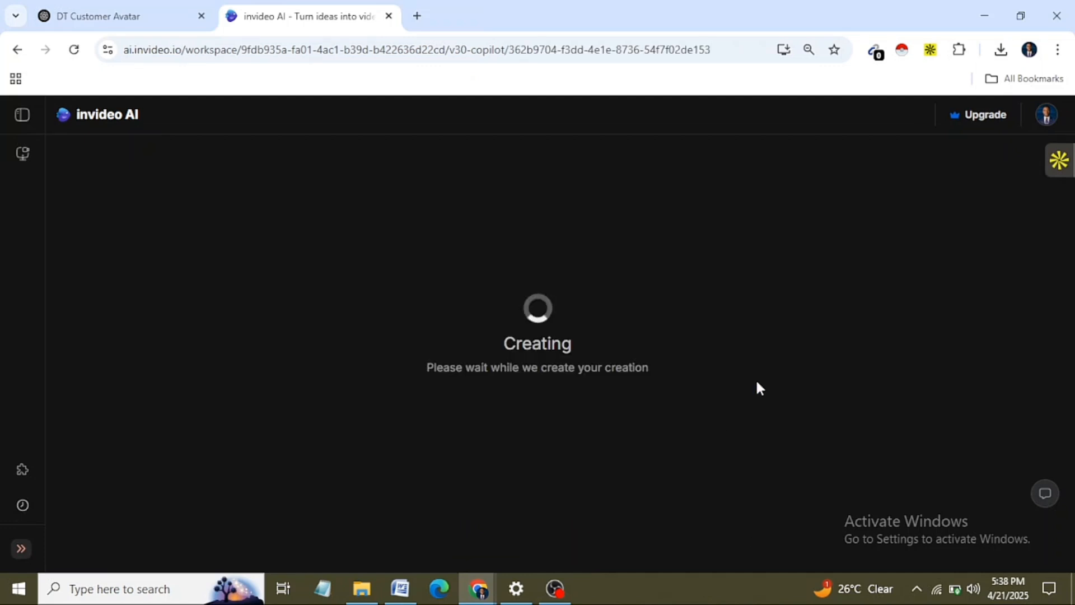